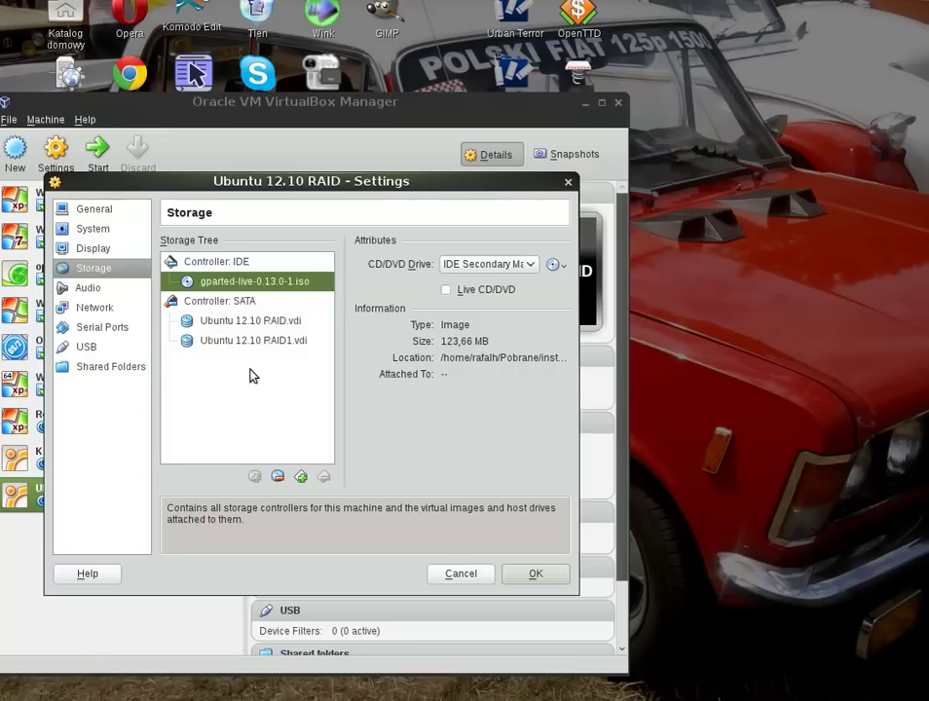
# - Accept the storage settings, start the Ubuntu 12.10 RAID virtual machine and boot GParted Live with default settings
pyautogui.click(541, 576)
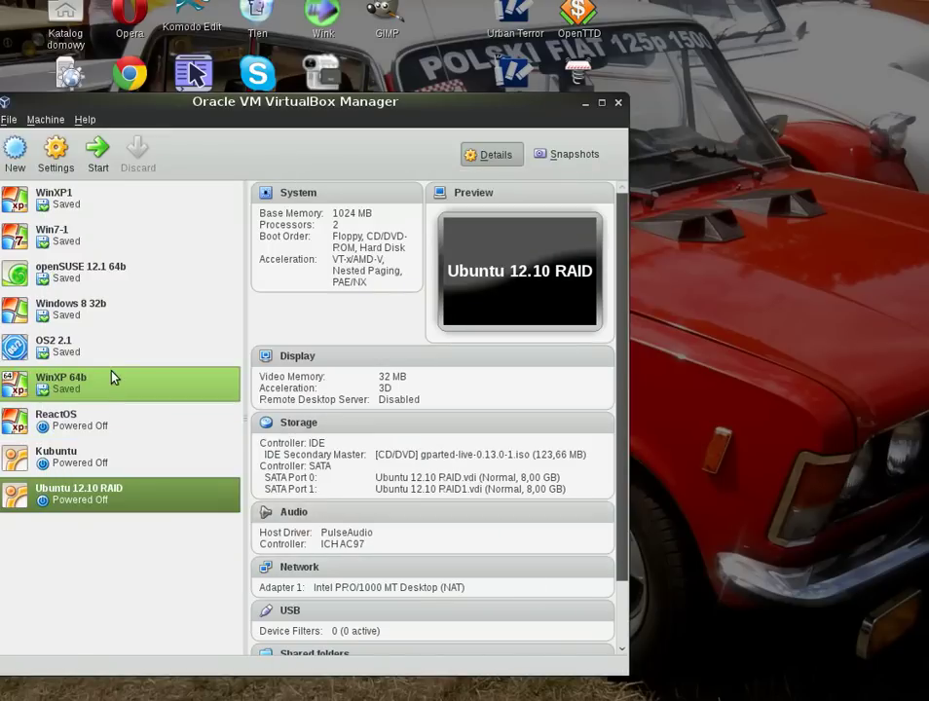
pyautogui.click(110, 163)
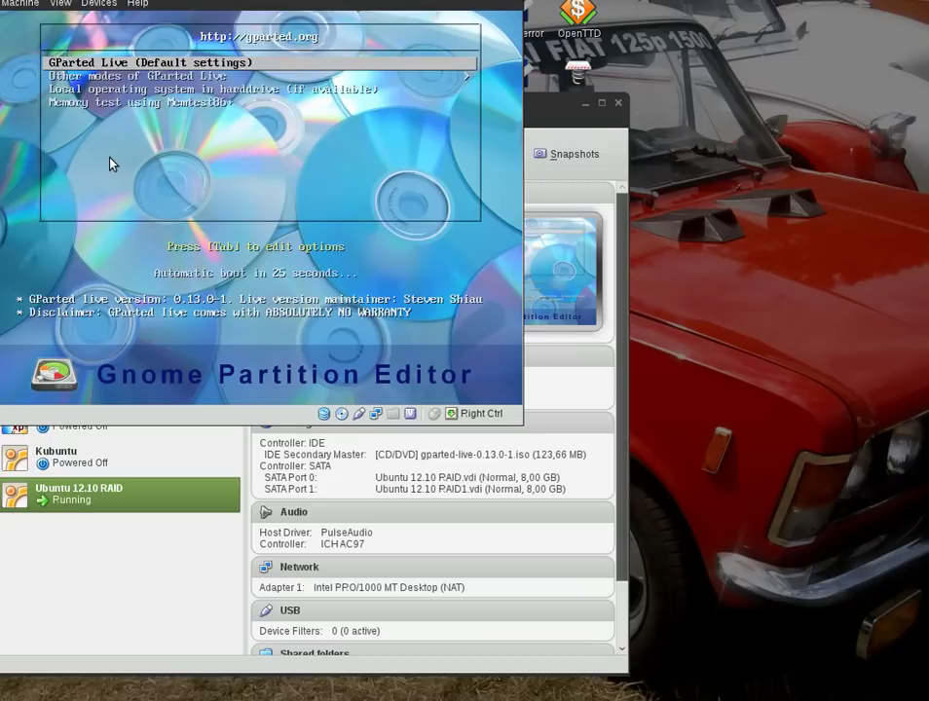
pyautogui.press('Return')
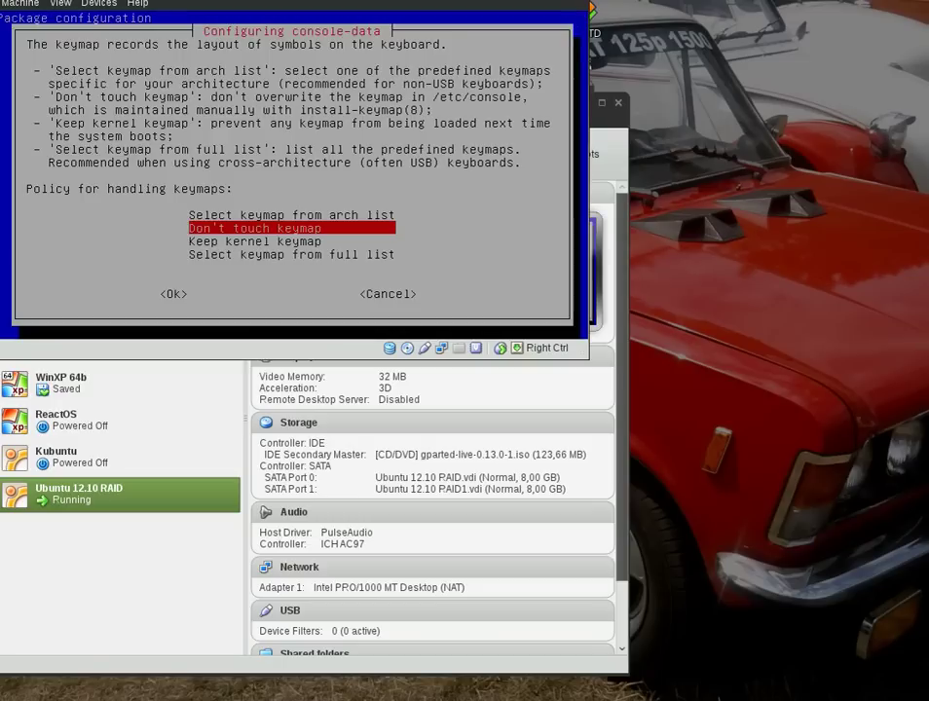
# - Configure the live session with the keymap untouched, US English (33) as language and mode 0 to start X automatically
pyautogui.press('Return')
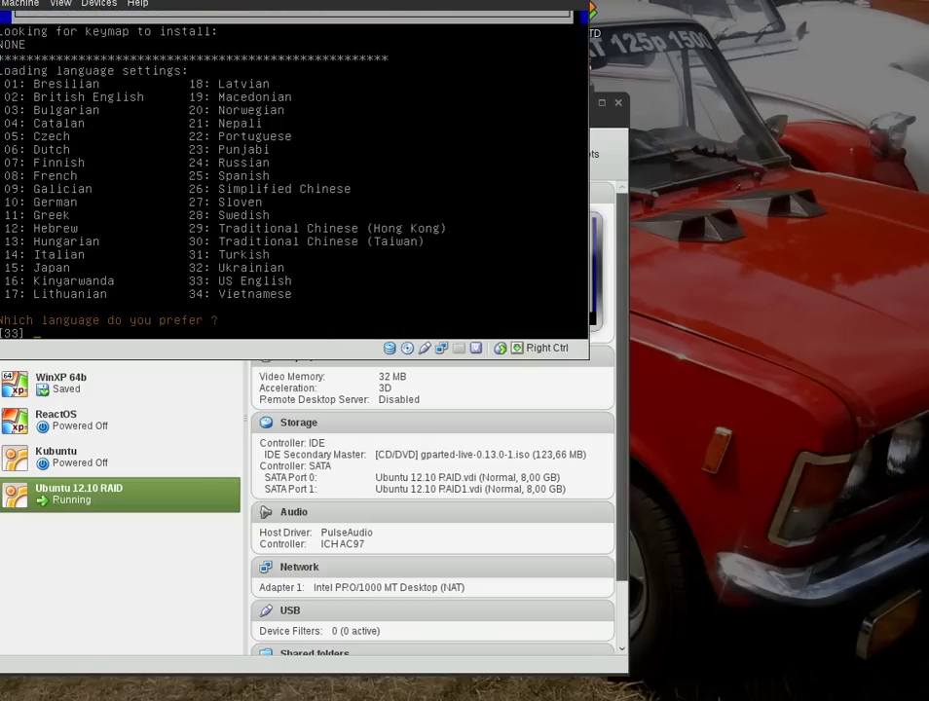
pyautogui.press('Return')
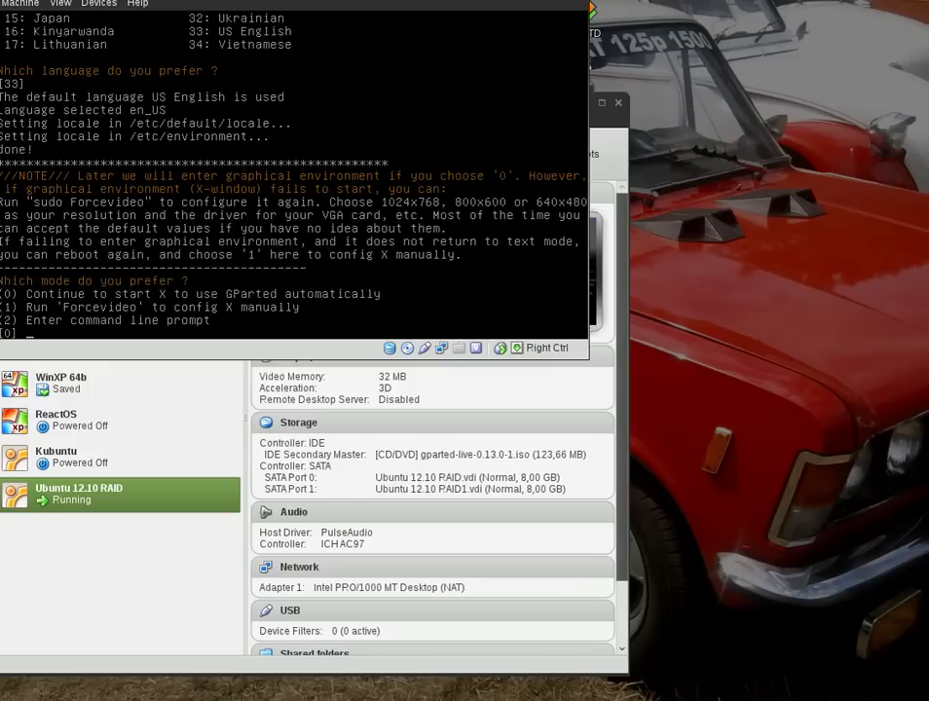
pyautogui.press('Return')
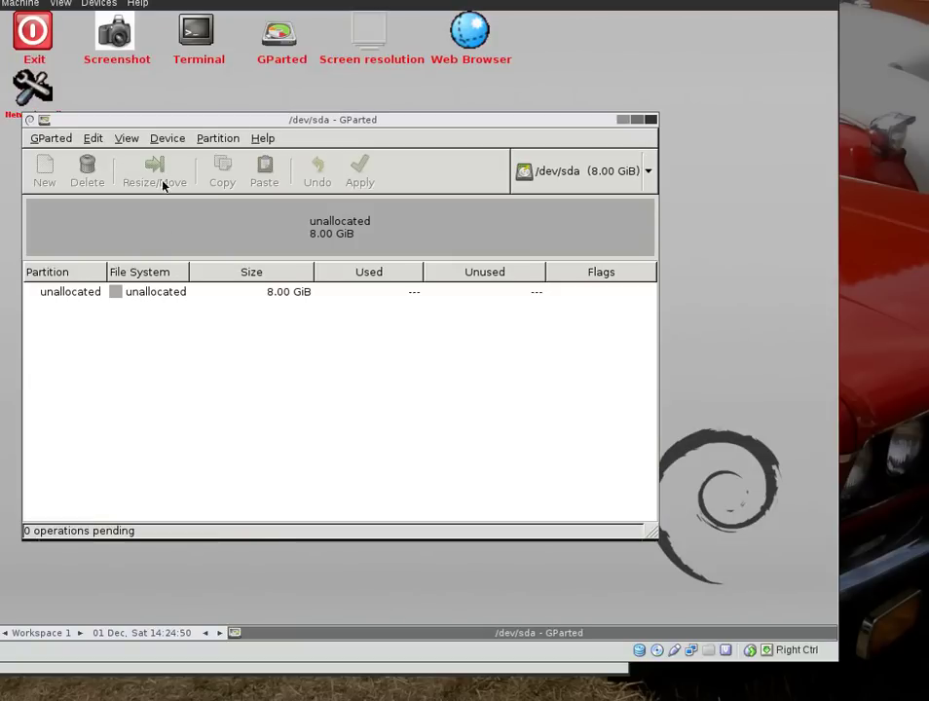
# - Create a default MS-DOS partition table on /dev/sda
pyautogui.click(161, 302)
pyautogui.click(168, 140)
pyautogui.click(179, 161)
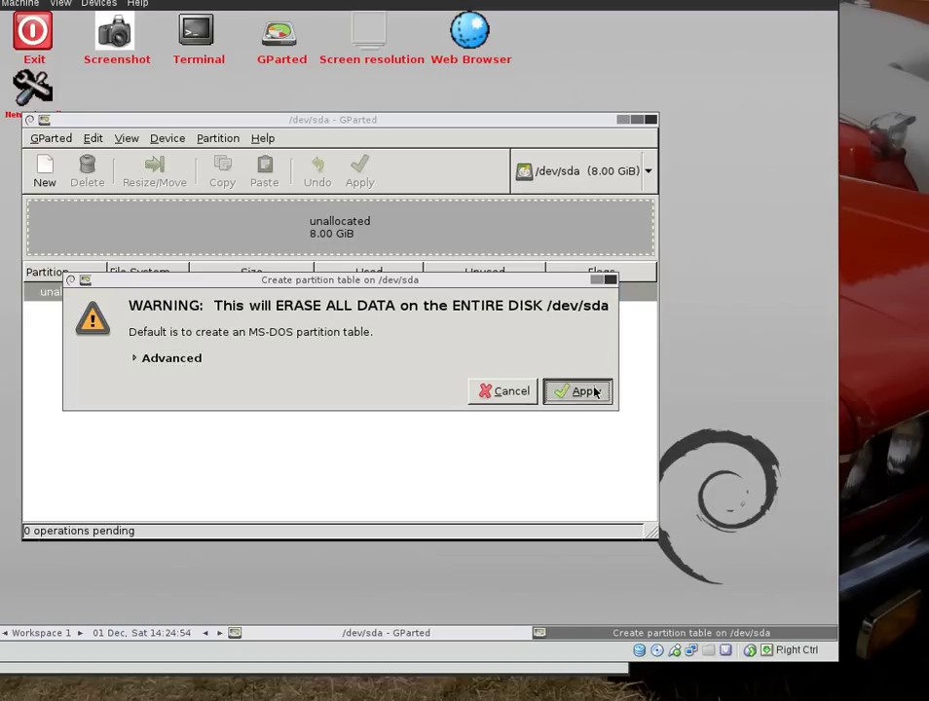
pyautogui.click(596, 389)
# - Add a 100 MiB primary ext4 partition labelled "boot" in the unallocated space of /dev/sda
pyautogui.click(190, 295)
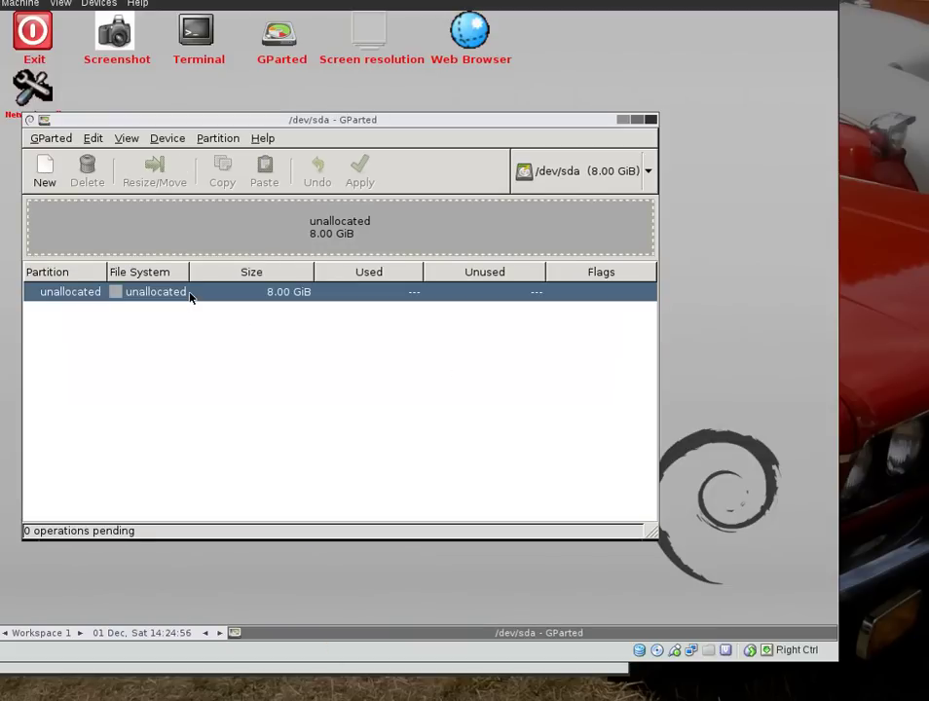
pyautogui.click(44, 180)
pyautogui.doubleClick(297, 351)
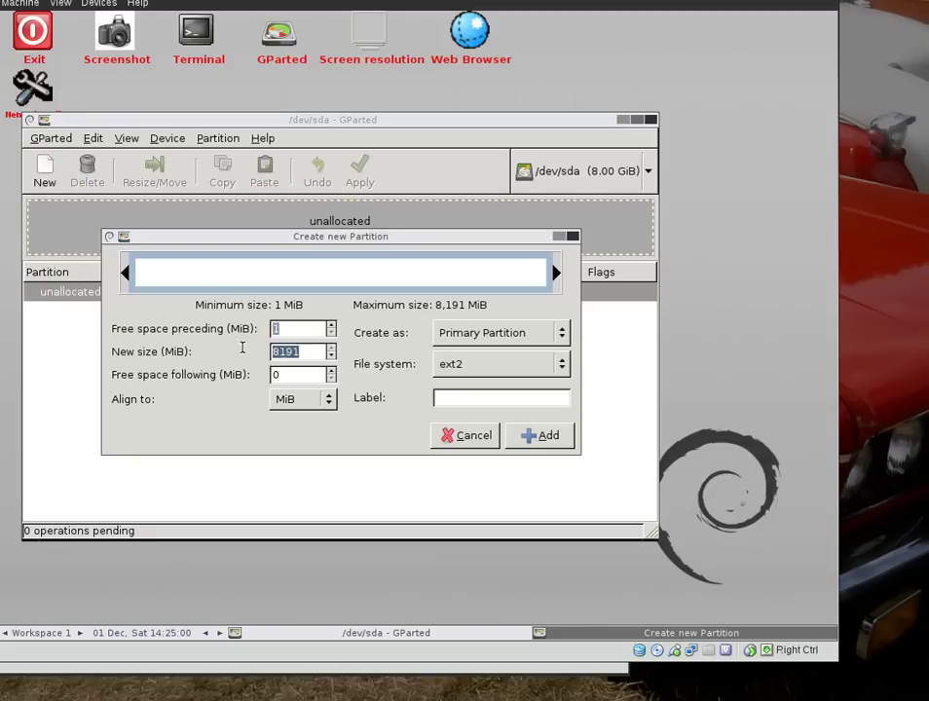
pyautogui.write('100')
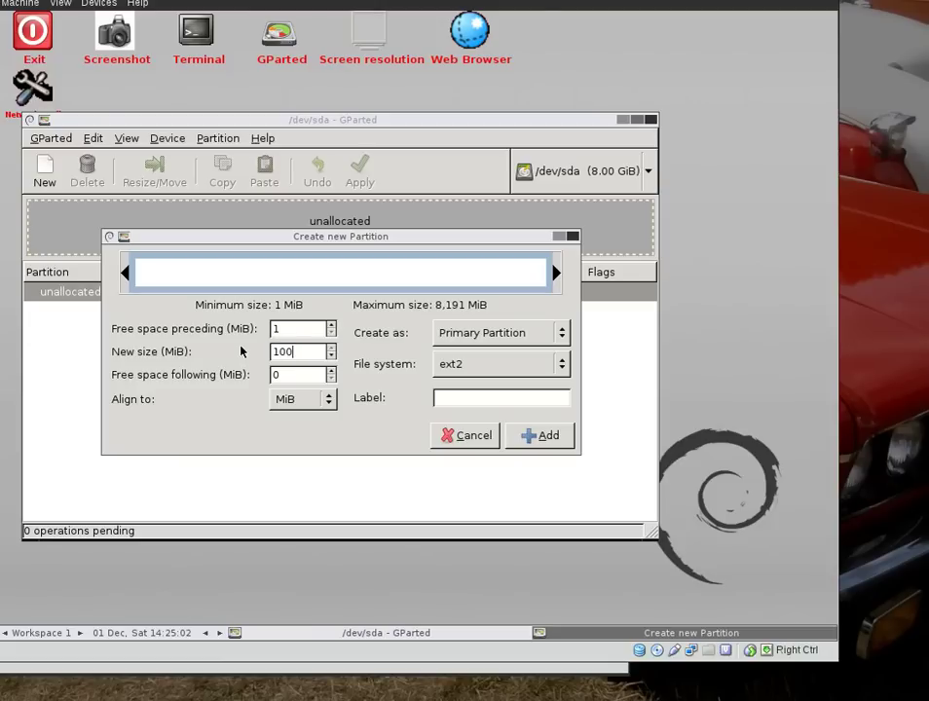
pyautogui.click(473, 365)
pyautogui.click(475, 399)
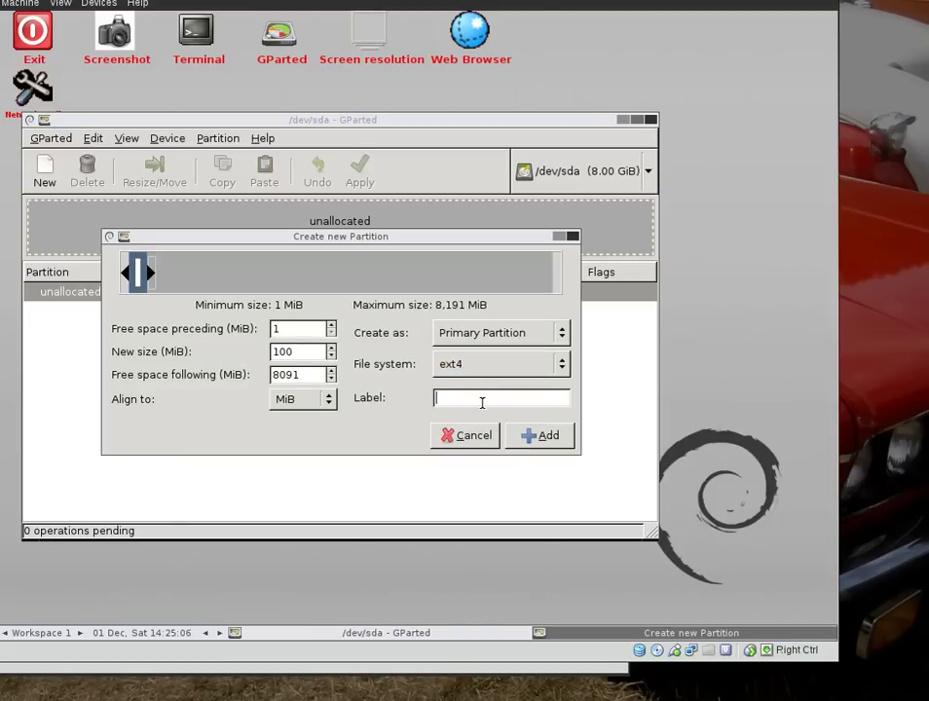
pyautogui.write('boot')
pyautogui.click(523, 429)
# - Add a 3000 MiB primary ext4 partition labelled "home" in the remaining unallocated space of /dev/sda
pyautogui.click(161, 312)
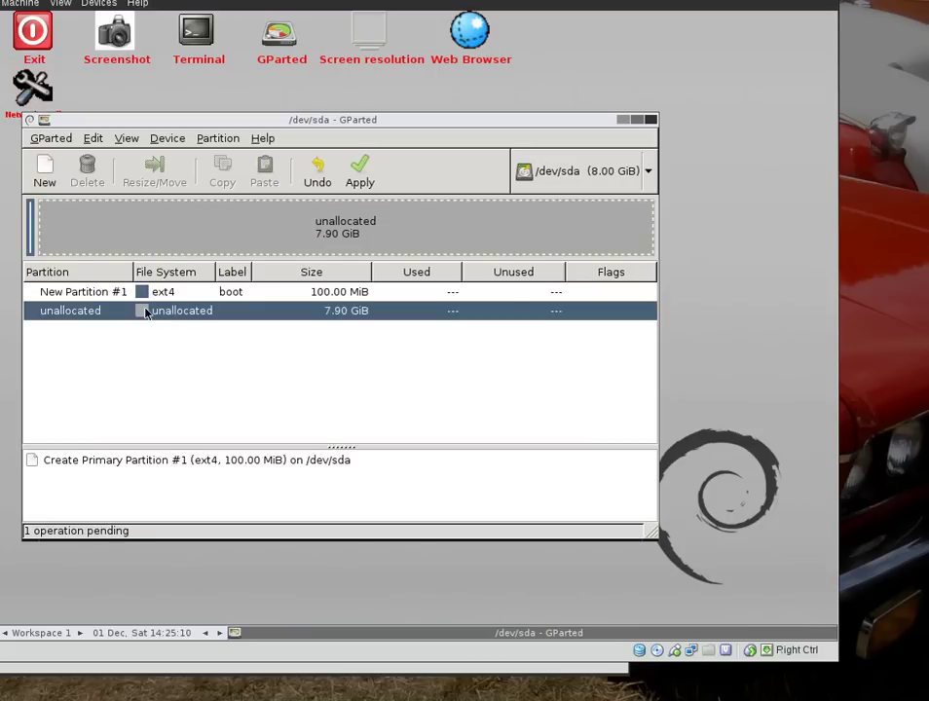
pyautogui.doubleClick(146, 311)
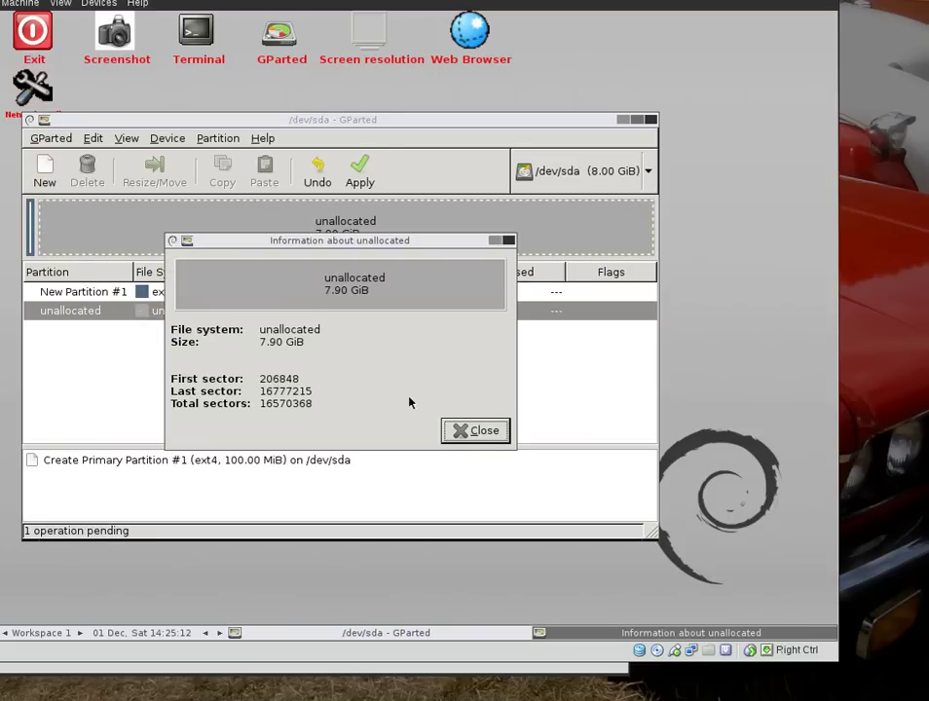
pyautogui.press('Escape')
pyautogui.click(44, 170)
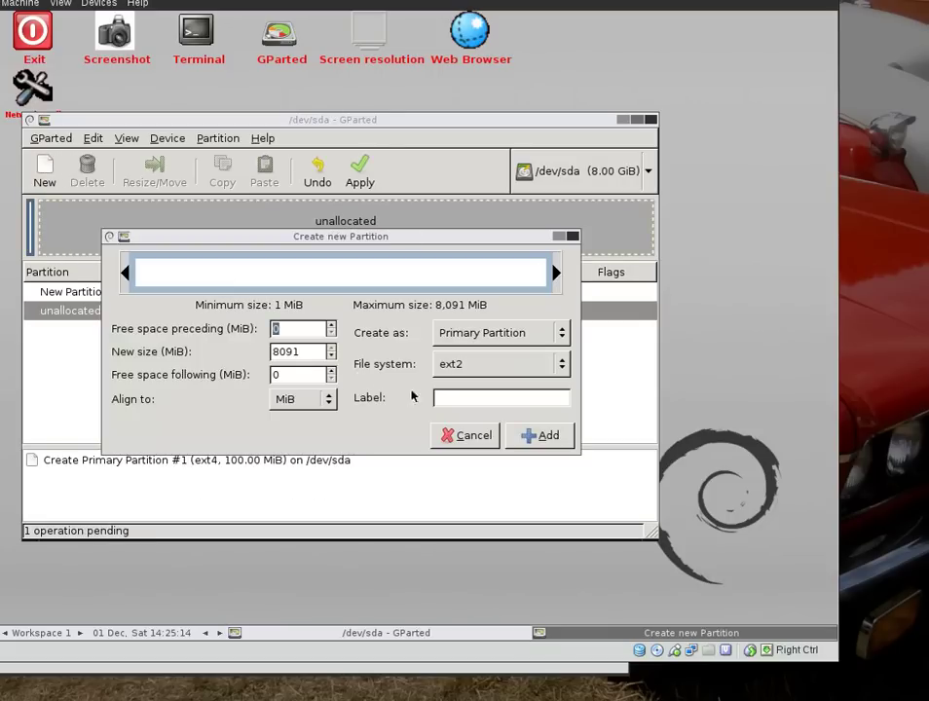
pyautogui.moveTo(308, 350); pyautogui.dragTo(232, 352)
pyautogui.write('3000')
pyautogui.click(468, 400)
pyautogui.write('ho')
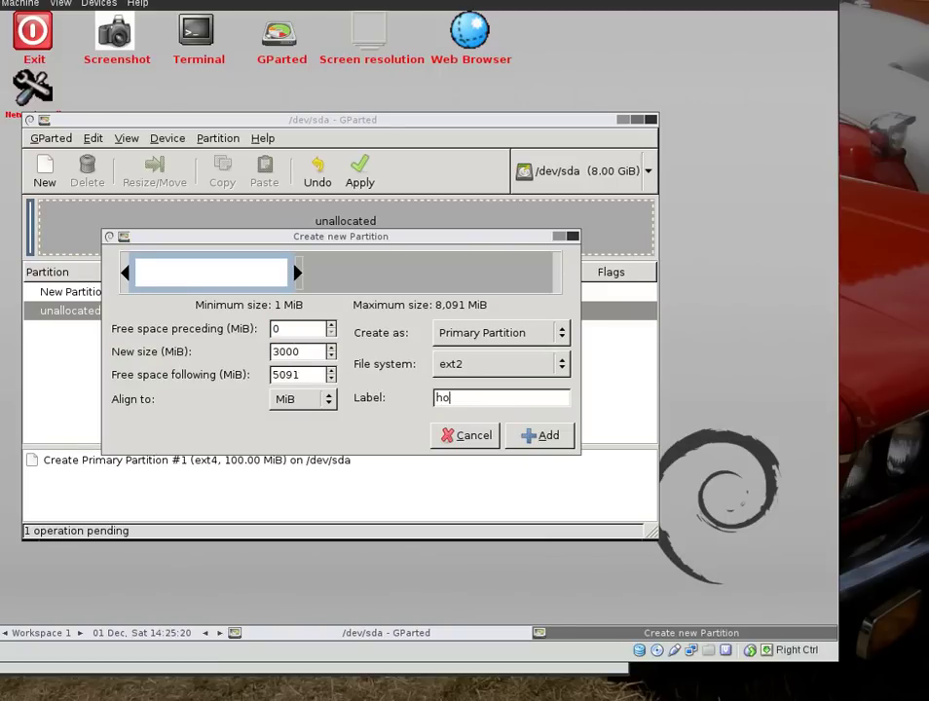
pyautogui.click(495, 365)
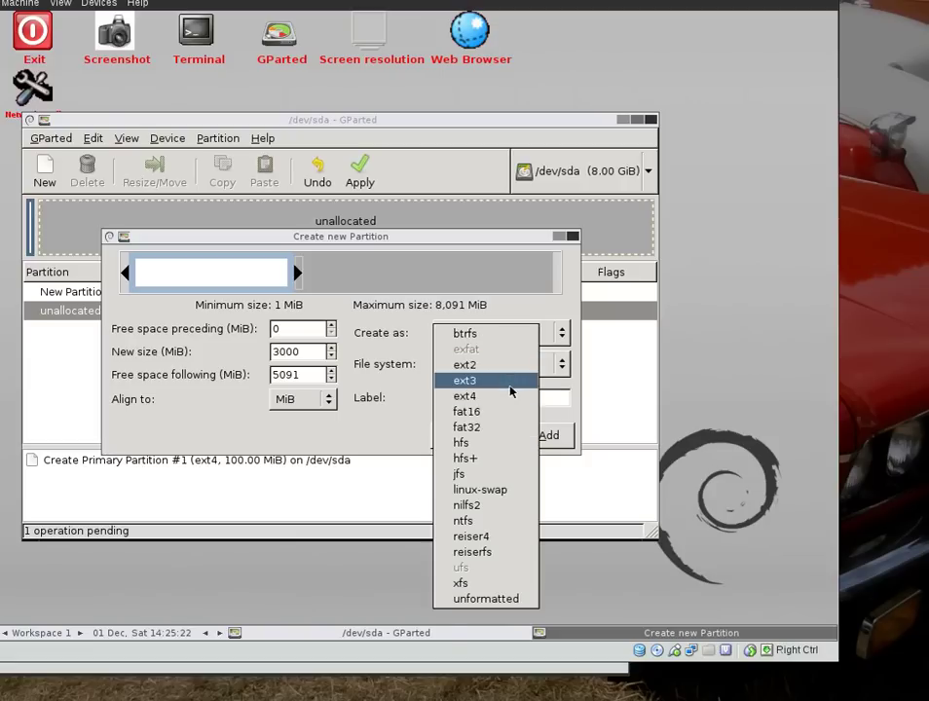
pyautogui.click(509, 397)
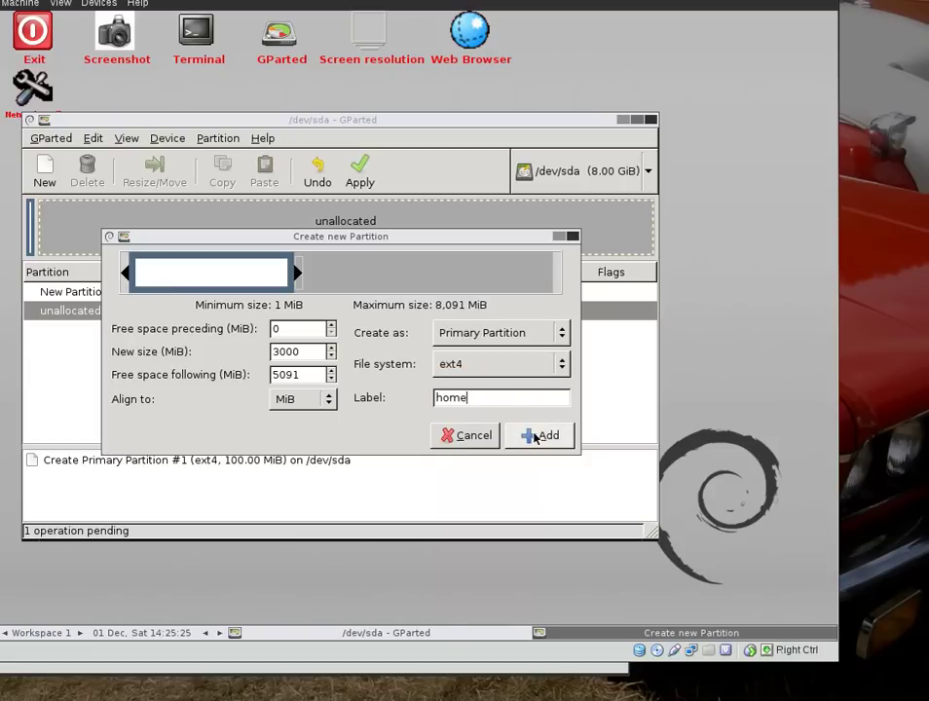
pyautogui.click(535, 438)
# - Add a primary ext4 partition labelled "root" that fills the remaining 5091 MiB of /dev/sda
pyautogui.click(176, 328)
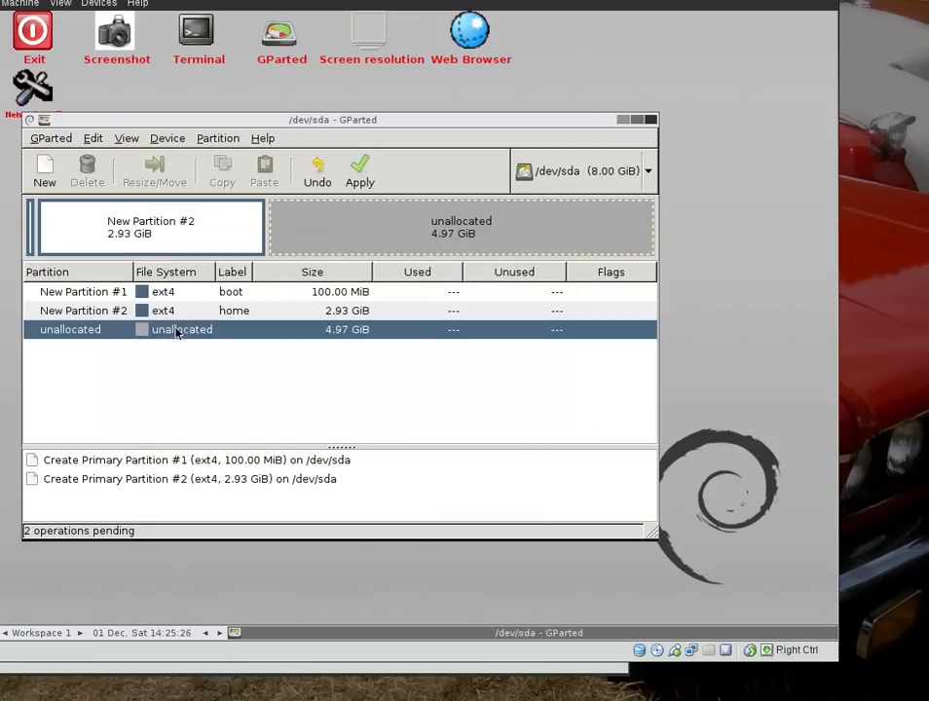
pyautogui.click(44, 175)
pyautogui.click(481, 397)
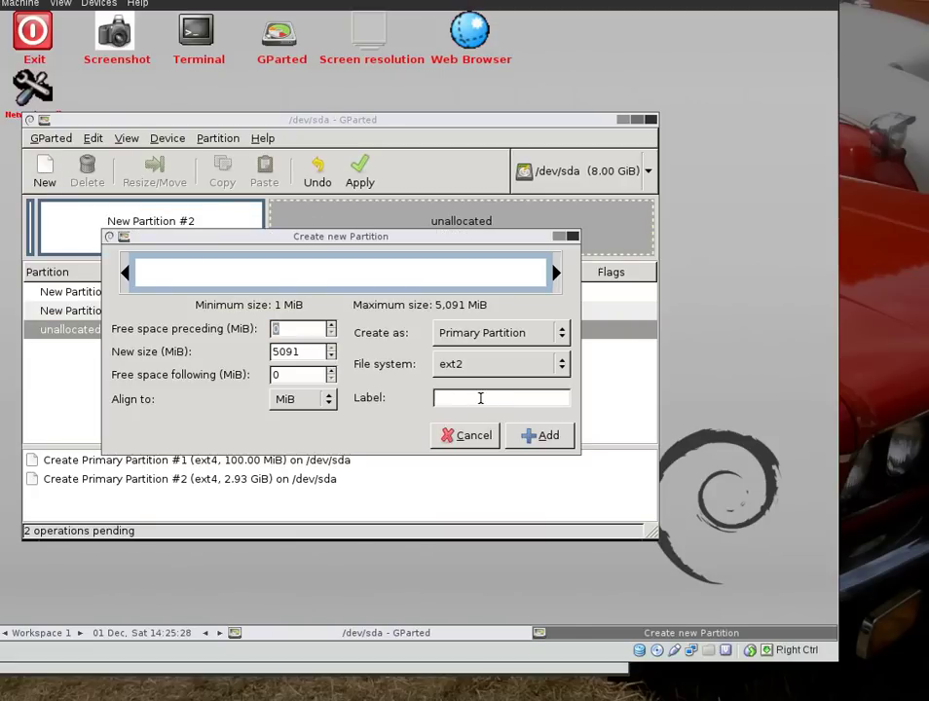
pyautogui.write('ro')
pyautogui.click(498, 365)
pyautogui.click(509, 395)
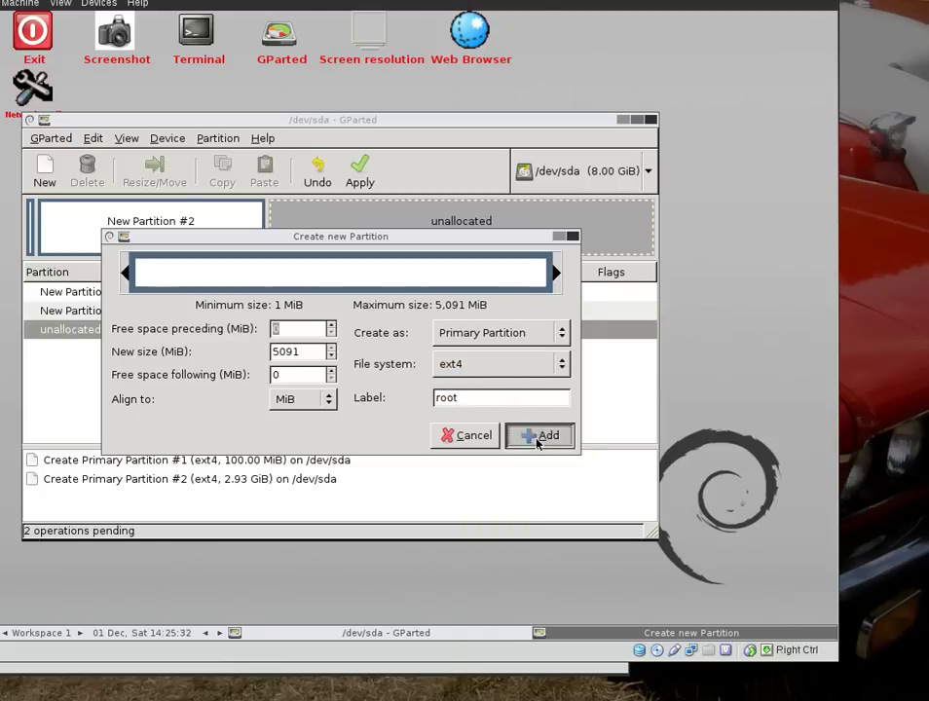
pyautogui.click(539, 437)
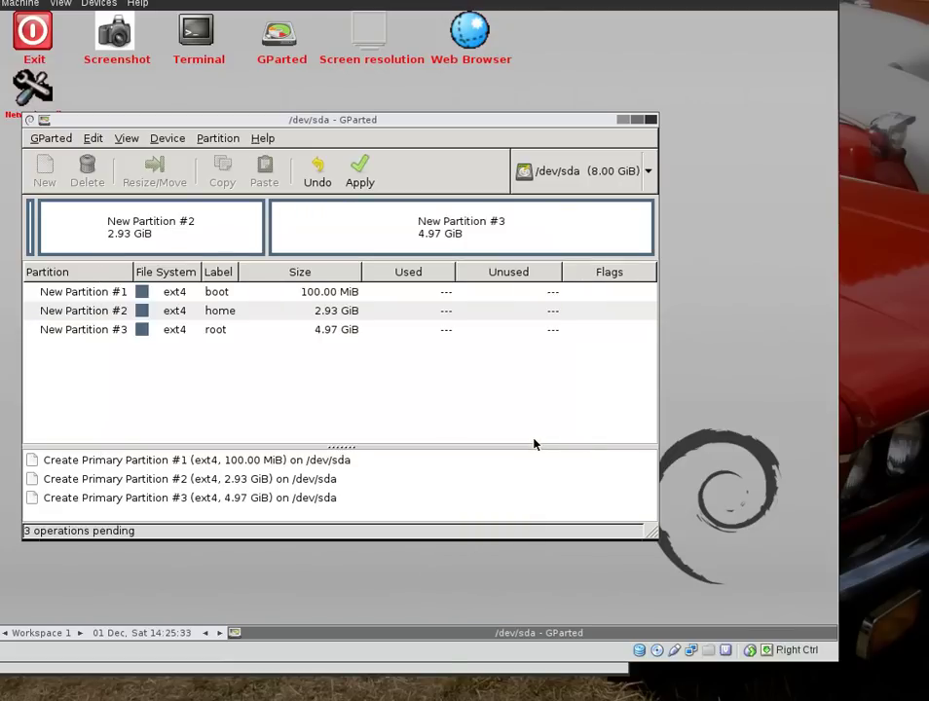
# - View the information and the available operations of the new home partition
pyautogui.doubleClick(265, 312)
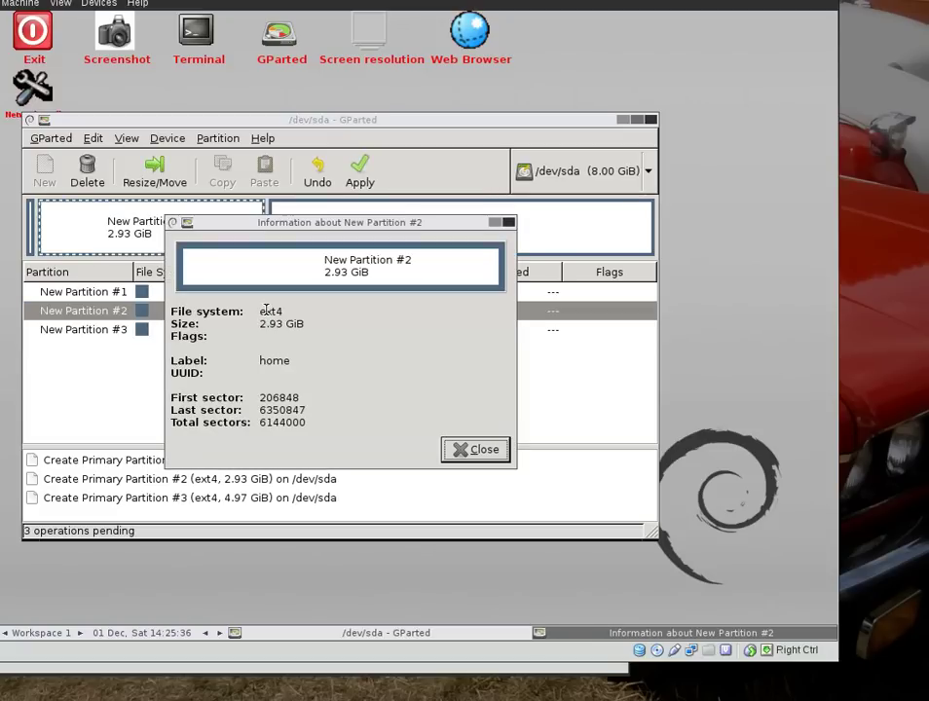
pyautogui.click(474, 447)
pyautogui.rightClick(423, 317)
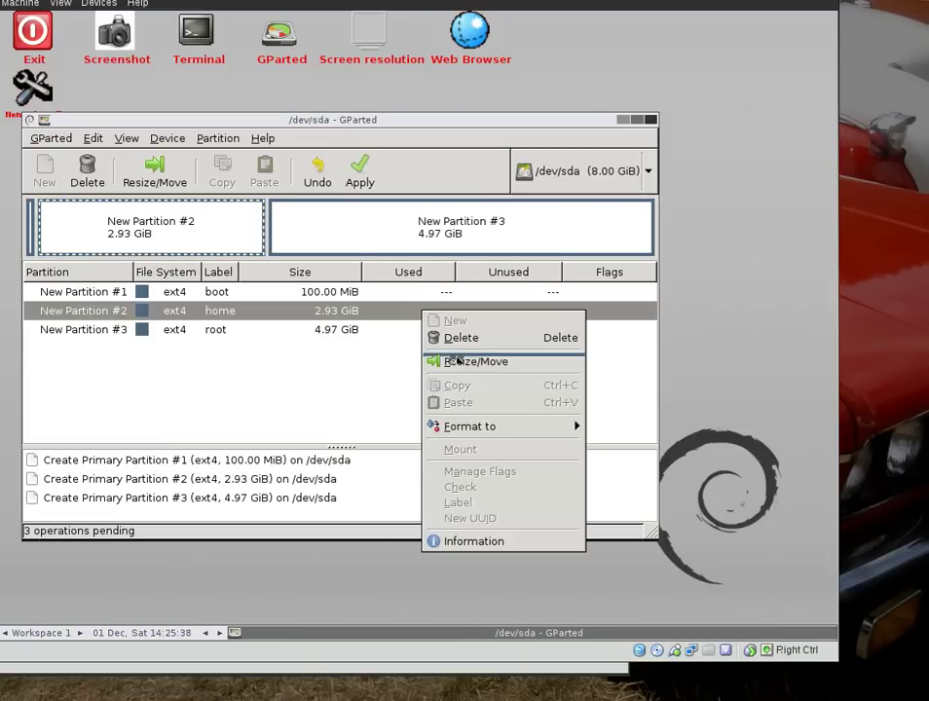
pyautogui.click(270, 342)
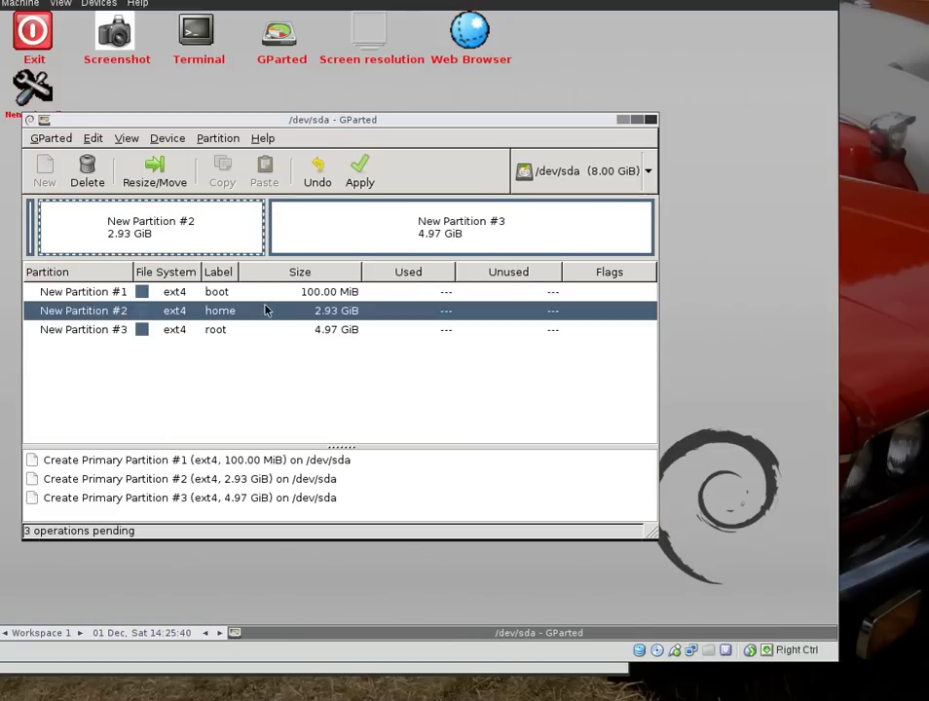
# - Switch to the /dev/sdb disk and select its unallocated space
pyautogui.click(565, 175)
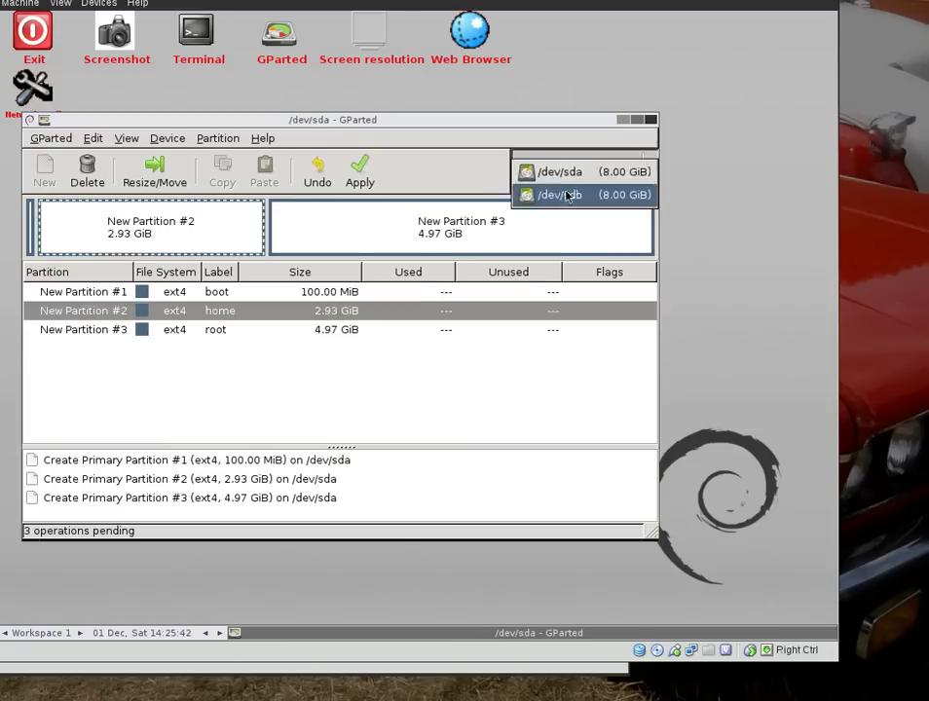
pyautogui.click(565, 195)
pyautogui.click(207, 291)
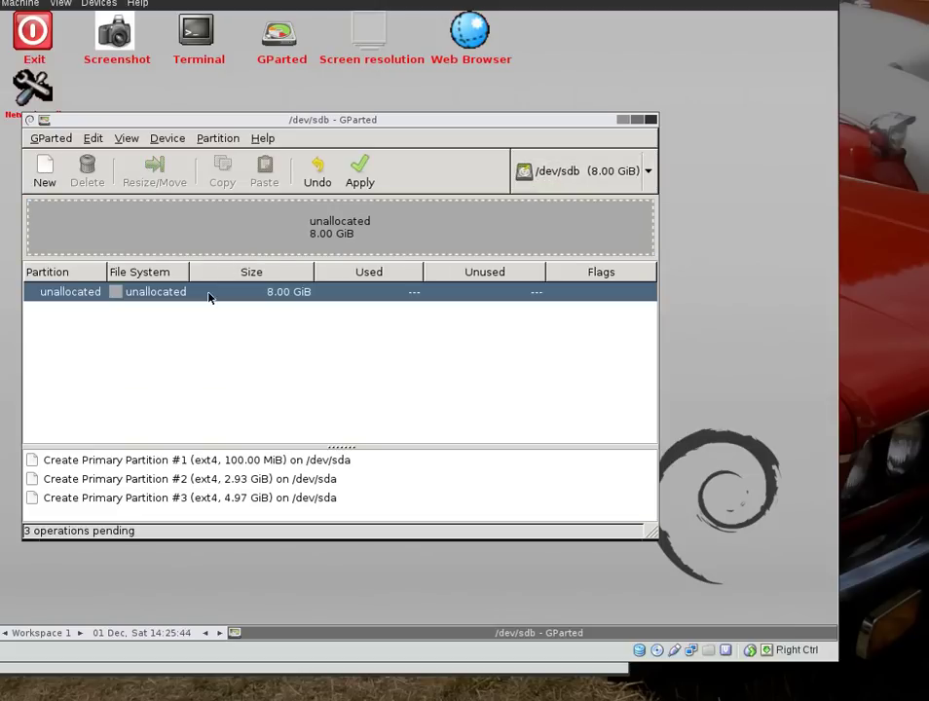
# - Try to create a partition table on /dev/sdb while the /dev/sda operations are still pending
pyautogui.click(167, 139)
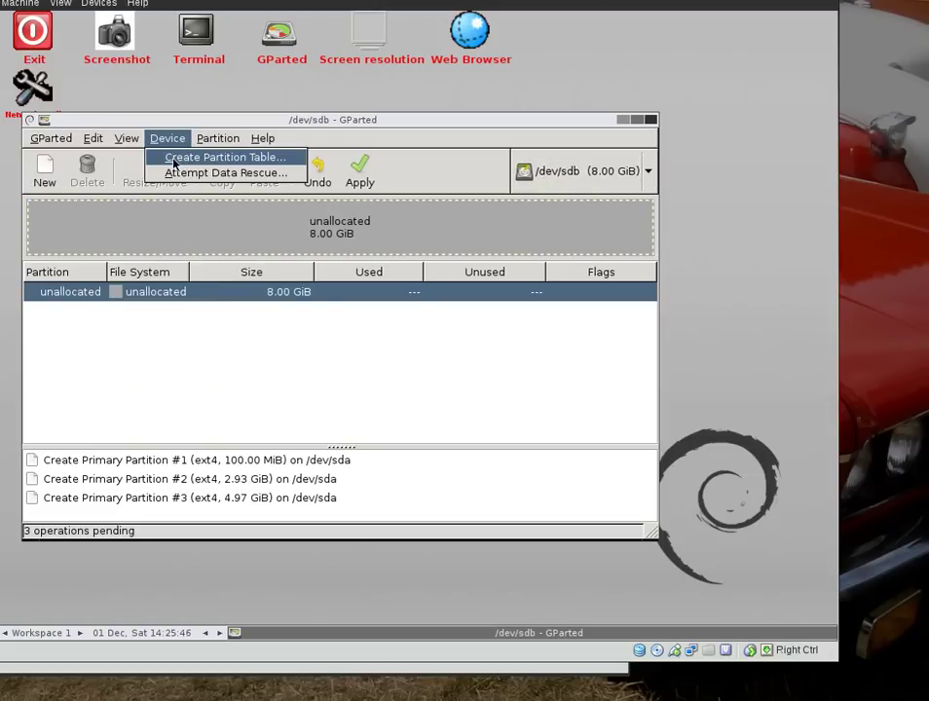
pyautogui.click(175, 158)
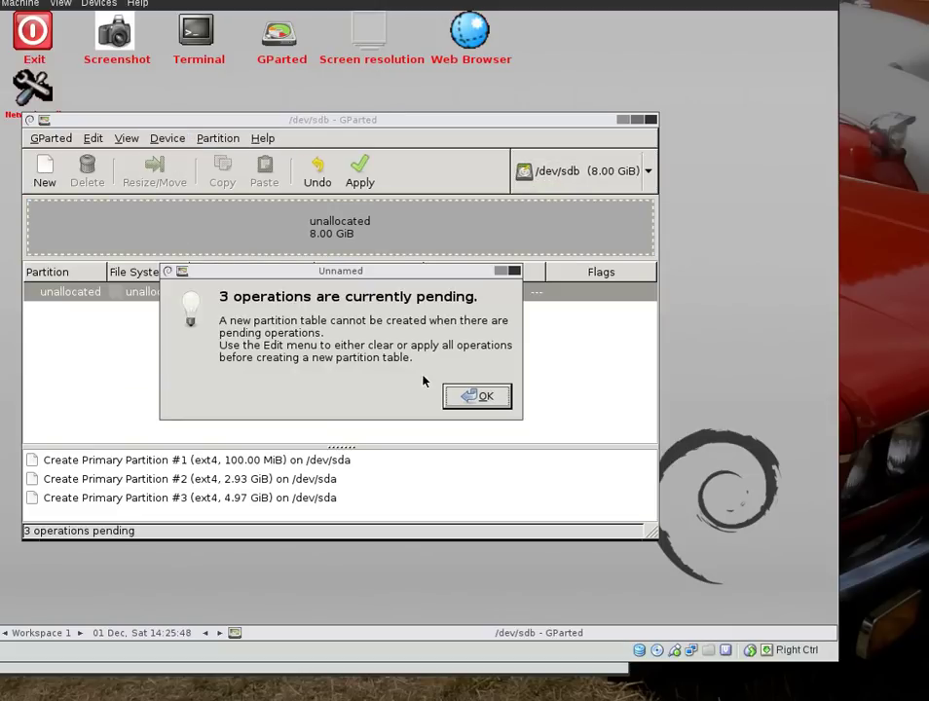
pyautogui.click(468, 400)
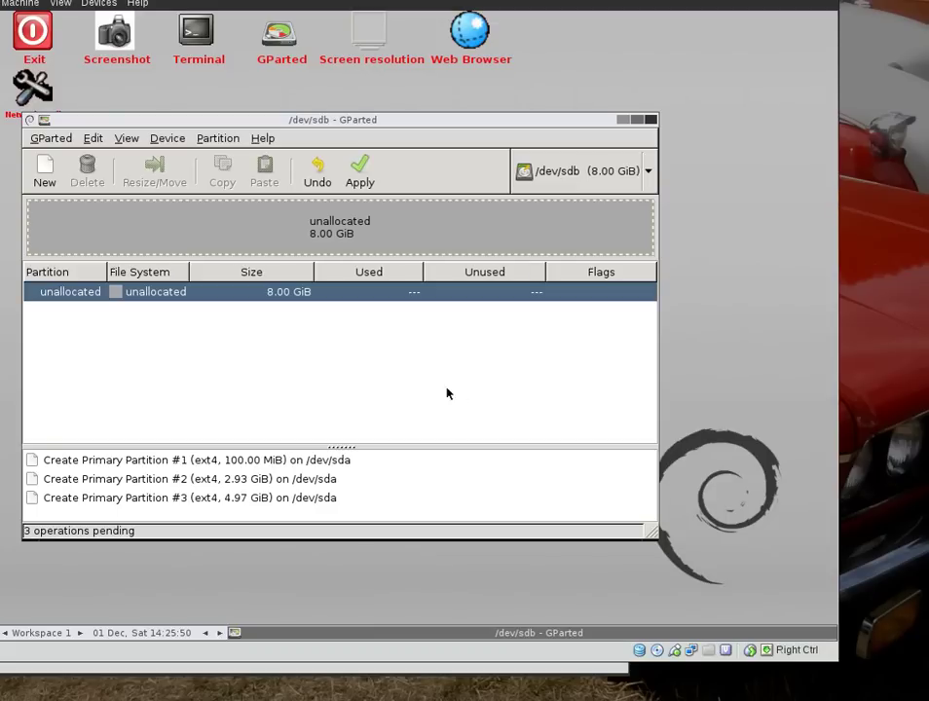
# - Apply the pending partition creation operations on /dev/sda
pyautogui.click(361, 177)
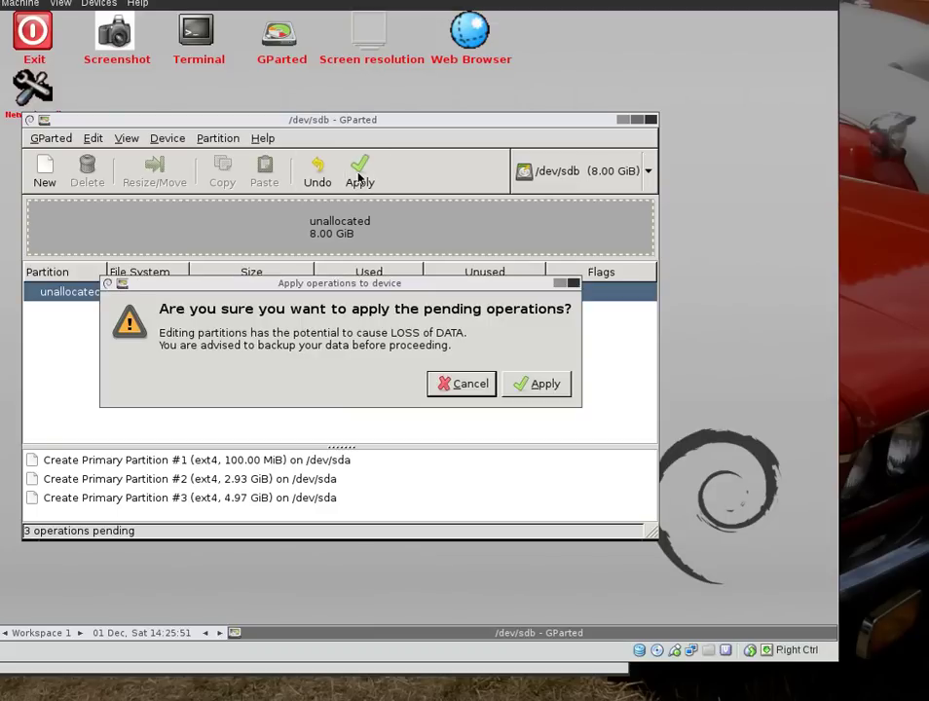
pyautogui.click(535, 383)
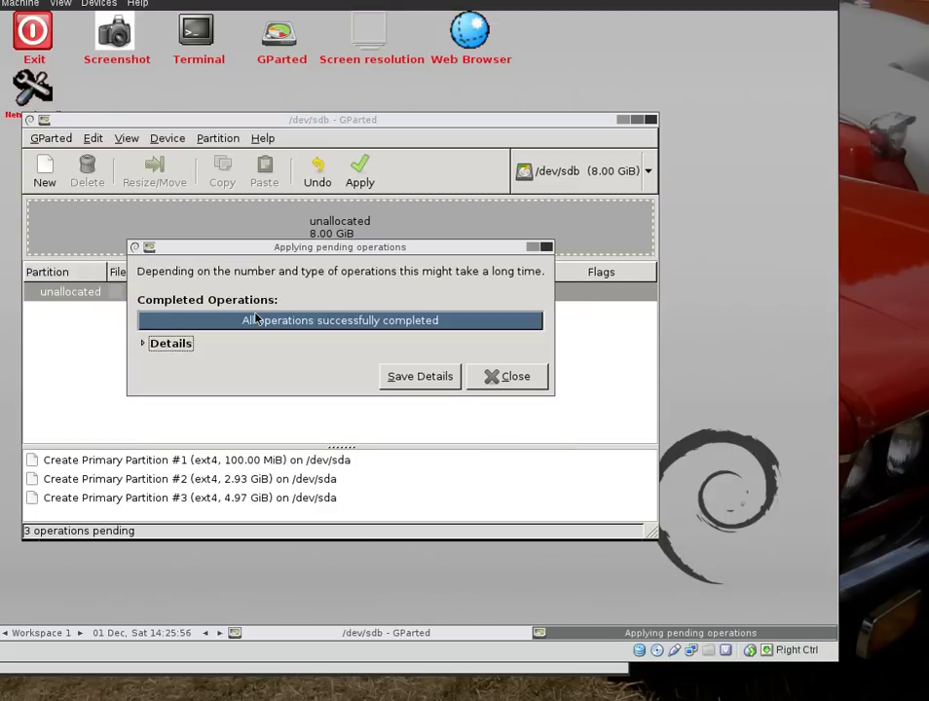
pyautogui.click(479, 376)
# - Create a default MS-DOS partition table on /dev/sdb
pyautogui.click(276, 298)
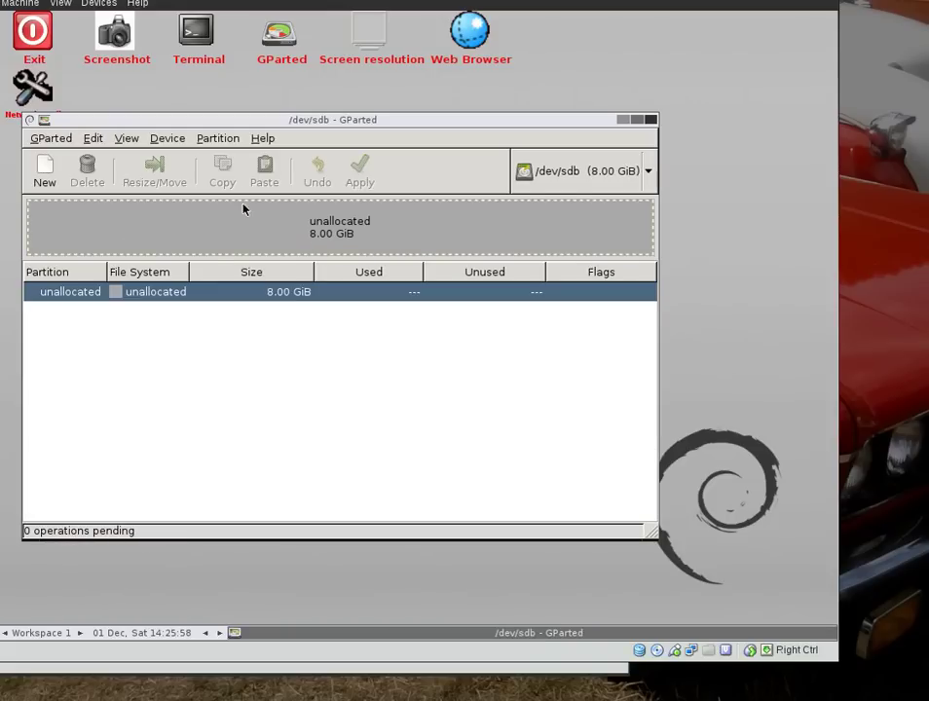
pyautogui.click(162, 140)
pyautogui.click(167, 156)
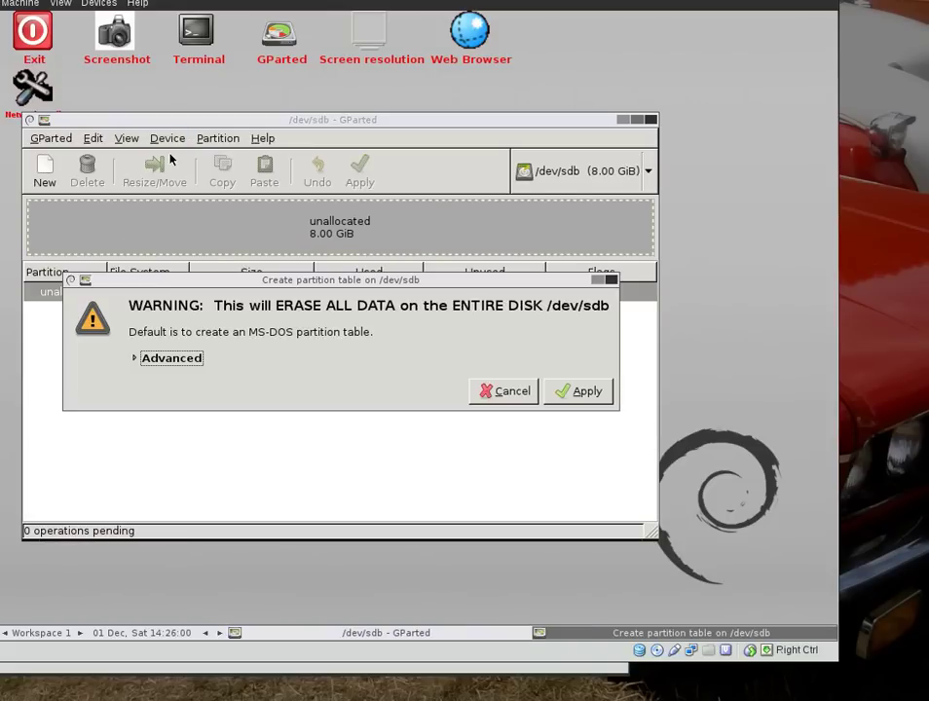
pyautogui.click(562, 393)
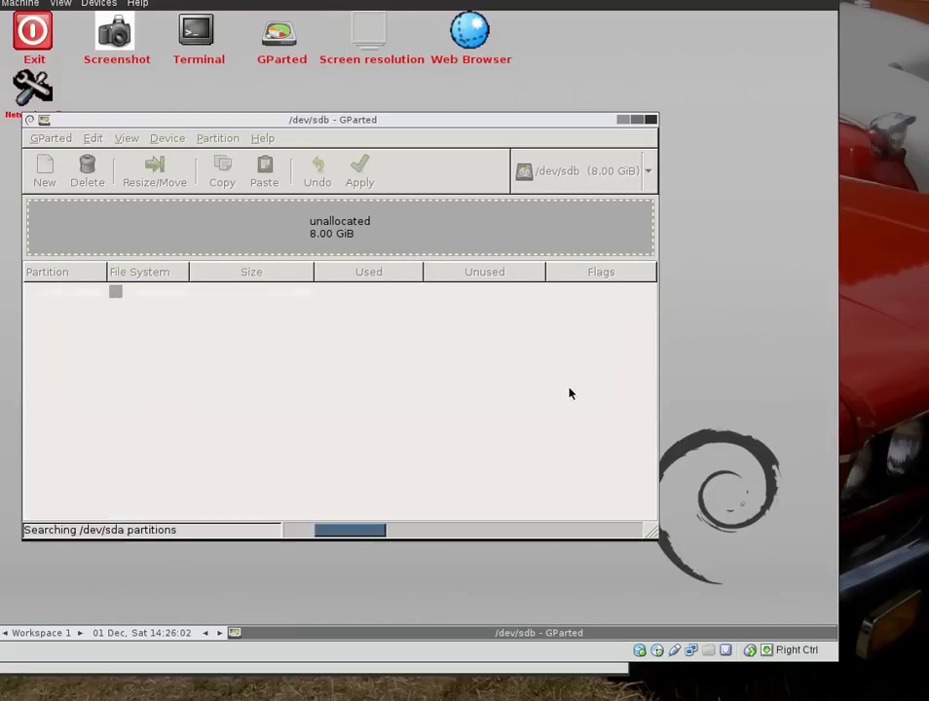
# - Create a 100 MiB primary ext4 partition labelled boot2 in the unallocated space of /dev/sdb
pyautogui.click(135, 298)
pyautogui.click(44, 175)
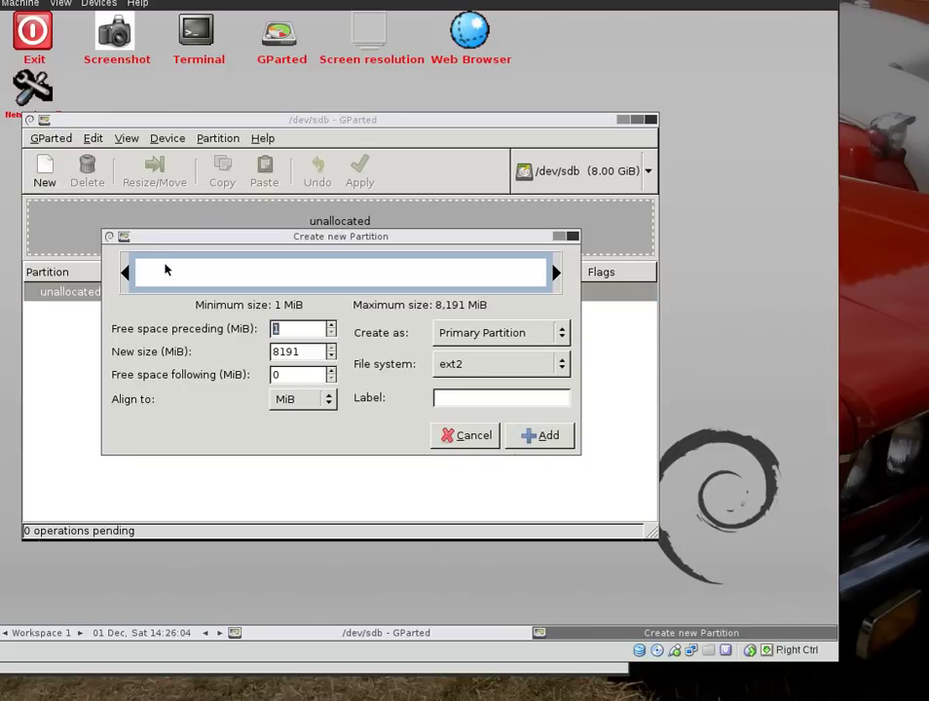
pyautogui.press('Tab')
pyautogui.write('1')
pyautogui.click(459, 394)
pyautogui.write('boo')
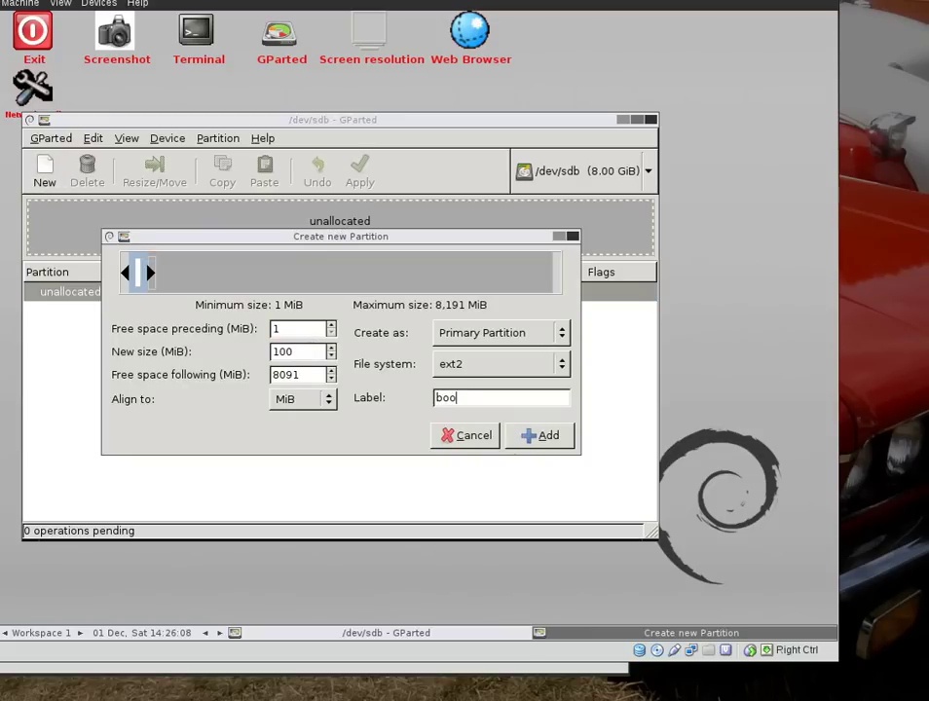
pyautogui.write('t2')
pyautogui.click(499, 365)
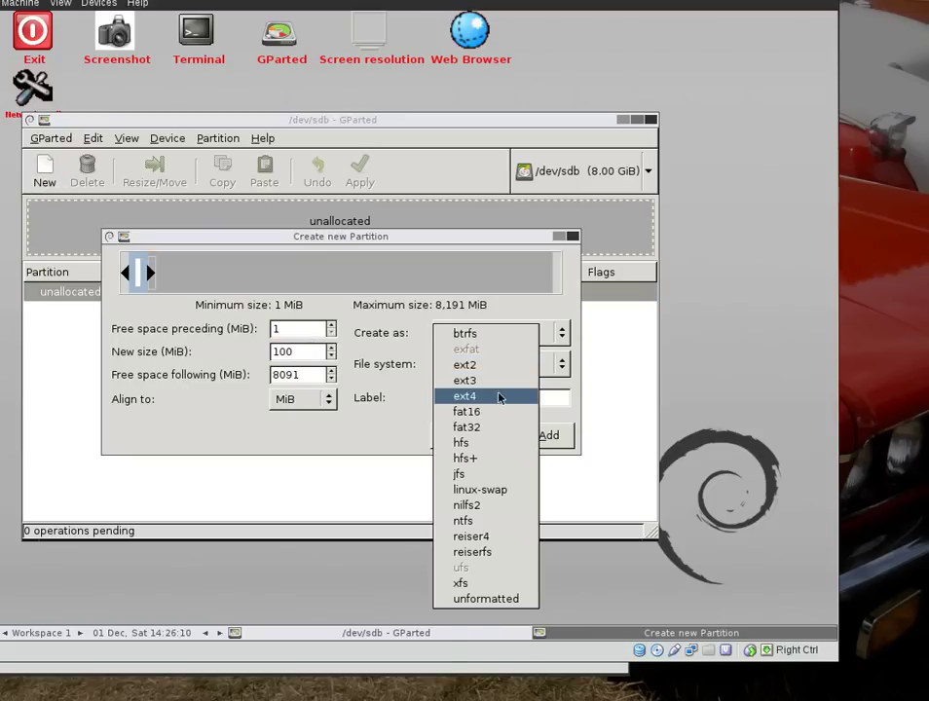
pyautogui.click(500, 395)
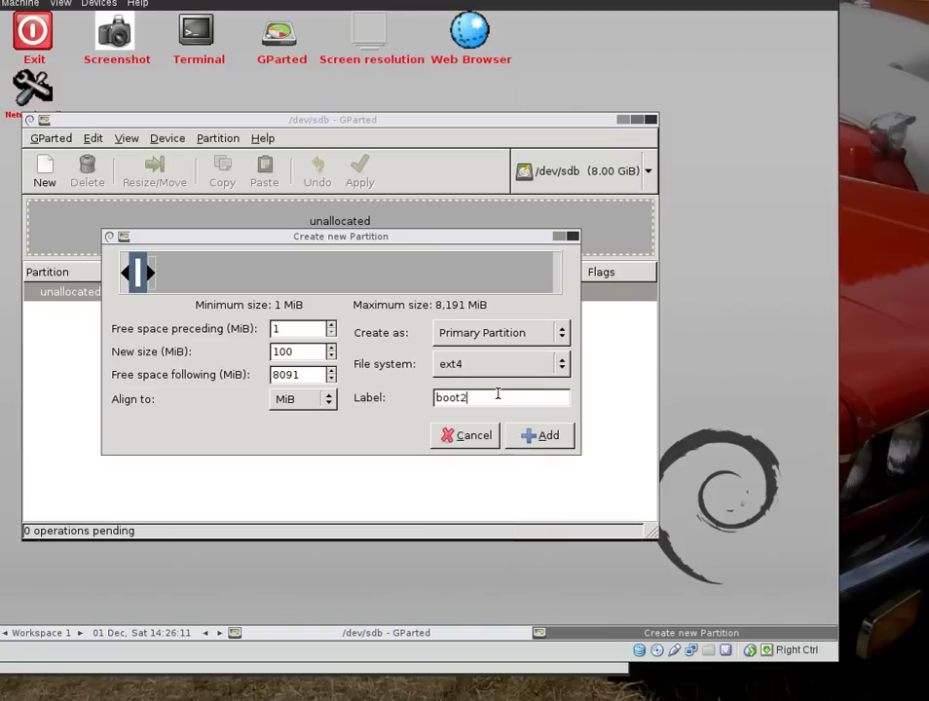
pyautogui.click(532, 438)
# - Add a 3000 MiB primary ext4 partition labelled home in the unallocated space after boot2
pyautogui.click(224, 311)
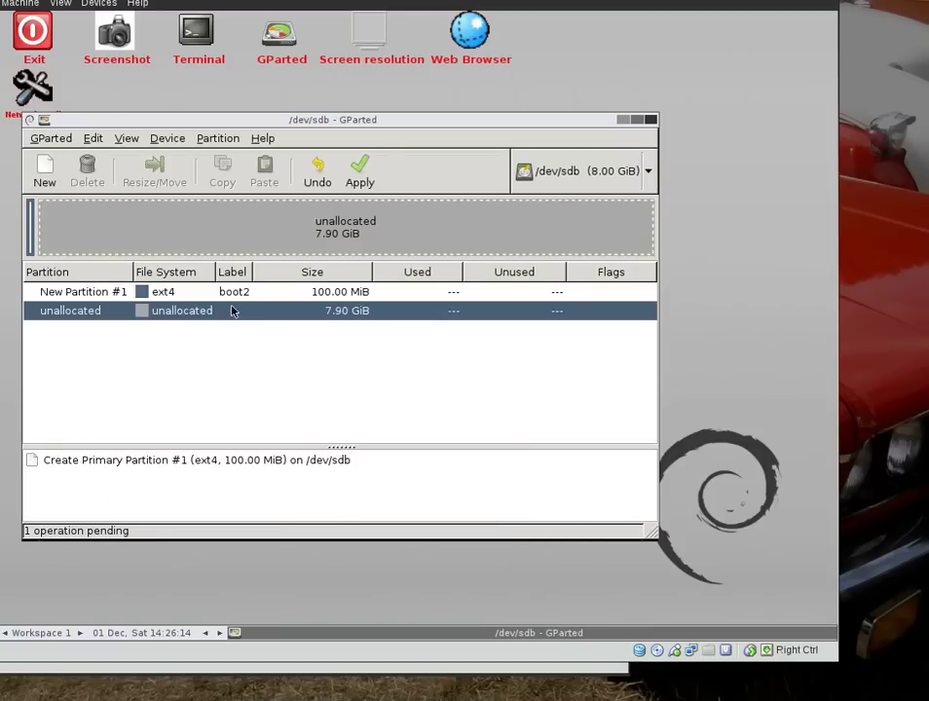
pyautogui.click(44, 172)
pyautogui.press('Tab')
pyautogui.write('300')
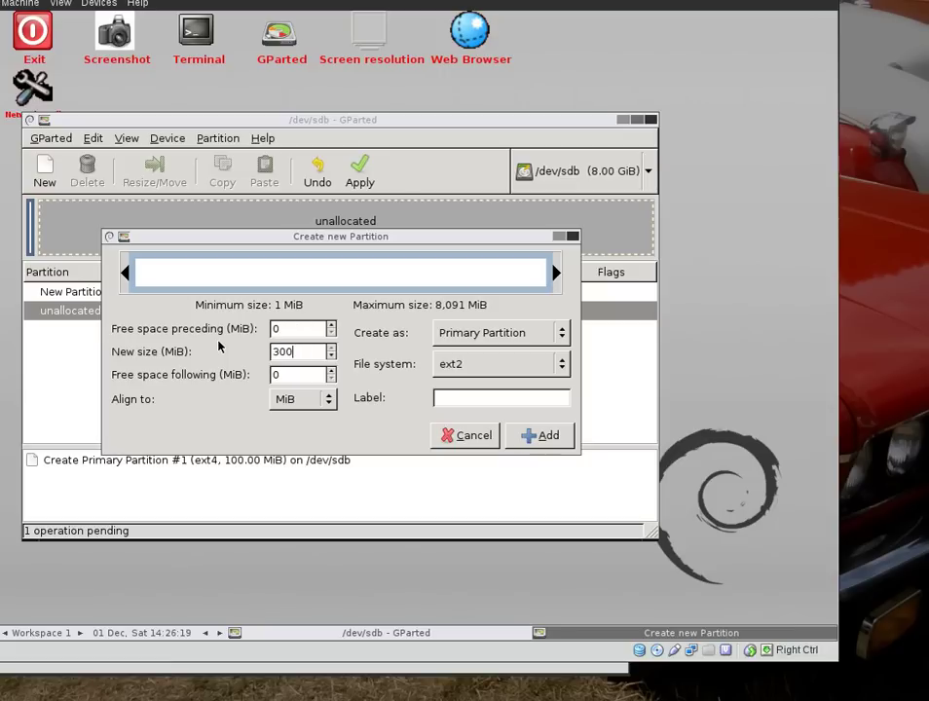
pyautogui.write('0')
pyautogui.click(457, 397)
pyautogui.write('home')
pyautogui.click(539, 364)
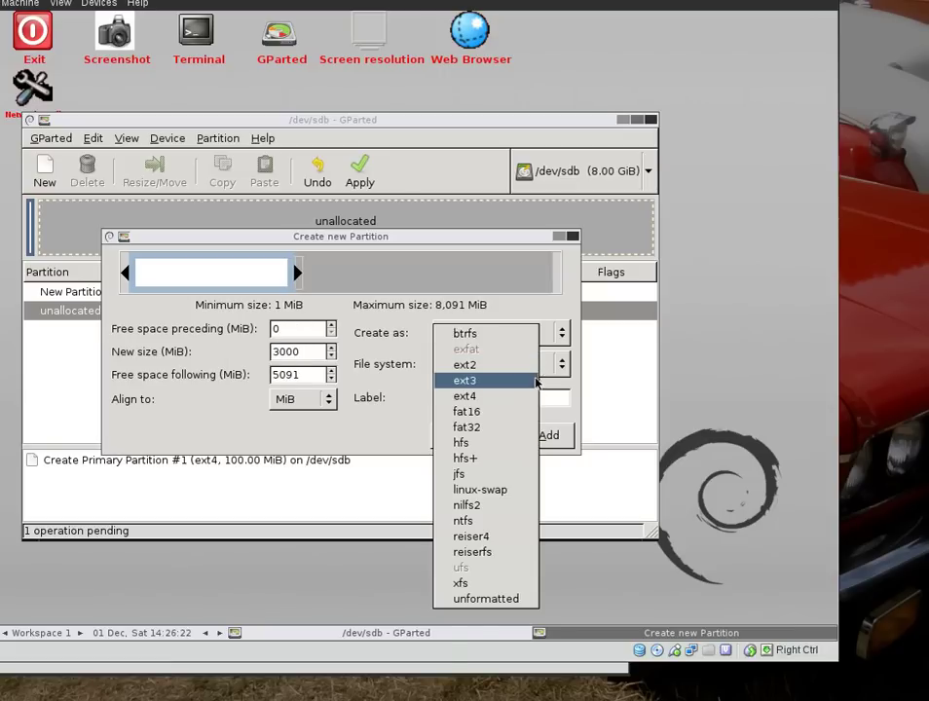
pyautogui.click(531, 394)
pyautogui.click(540, 436)
# - Add a primary ext4 partition labelled root that fills all the remaining unallocated space on /dev/sdb
pyautogui.click(293, 330)
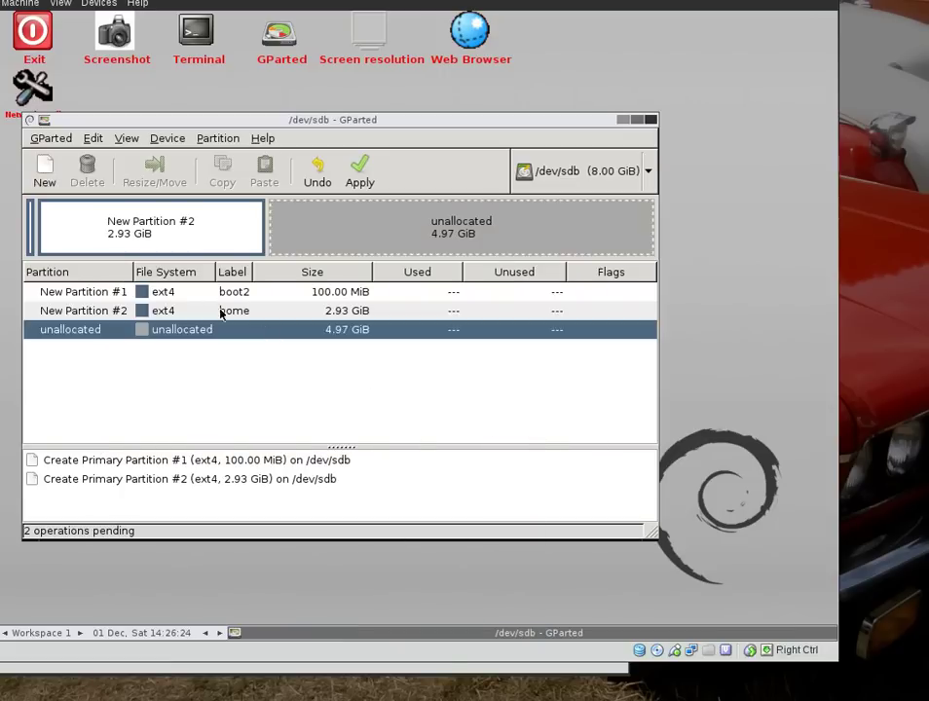
pyautogui.click(45, 173)
pyautogui.click(463, 401)
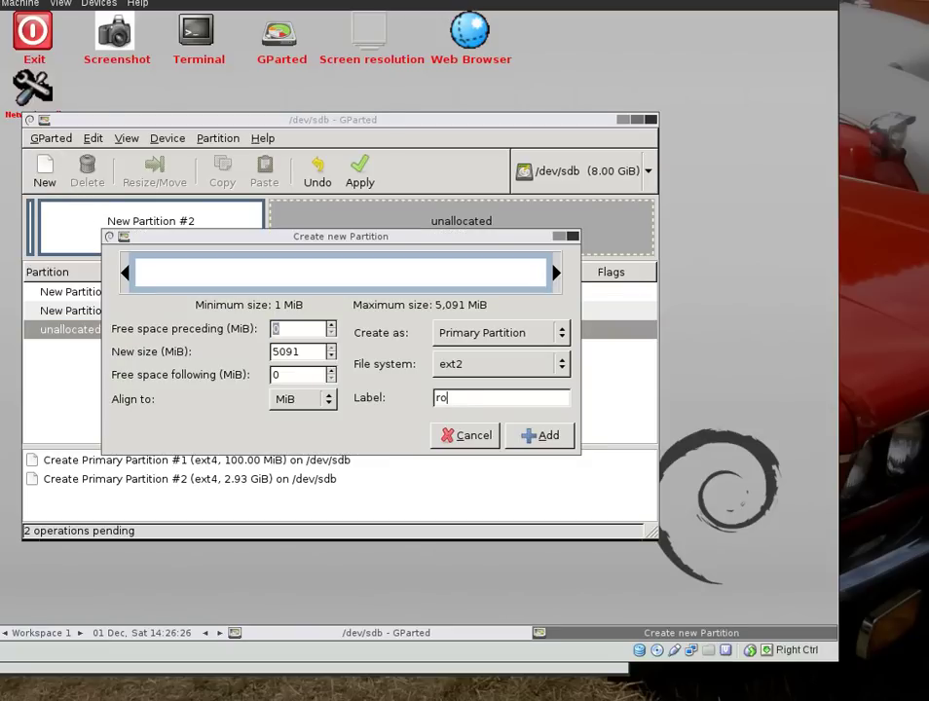
pyautogui.click(484, 364)
pyautogui.click(463, 394)
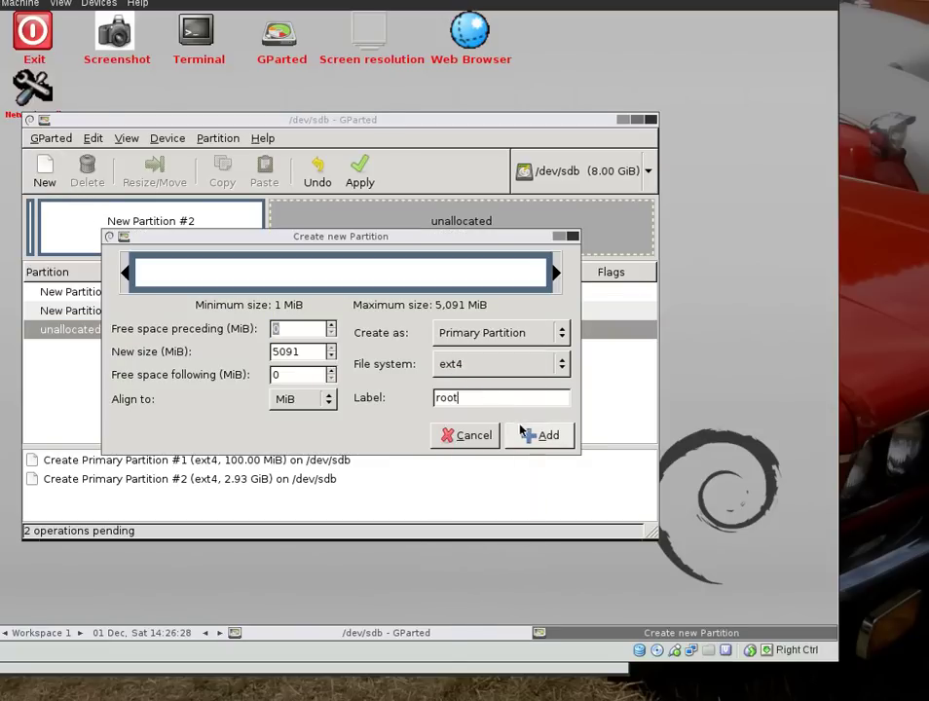
pyautogui.click(539, 436)
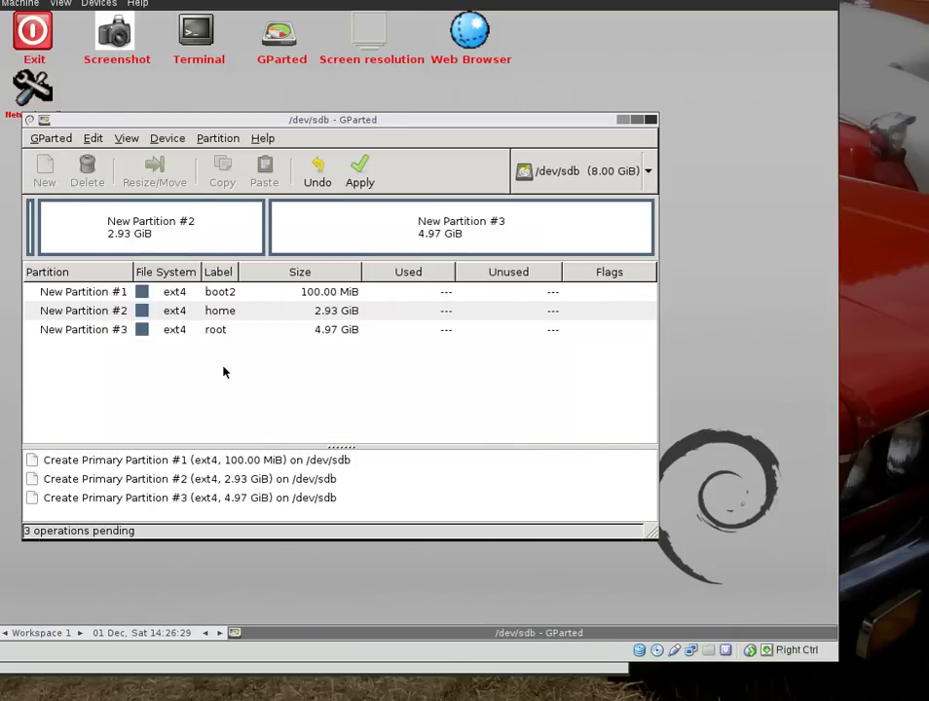
# - Apply the pending partition creation operations on /dev/sdb and dismiss the completion report
pyautogui.click(363, 183)
pyautogui.click(535, 384)
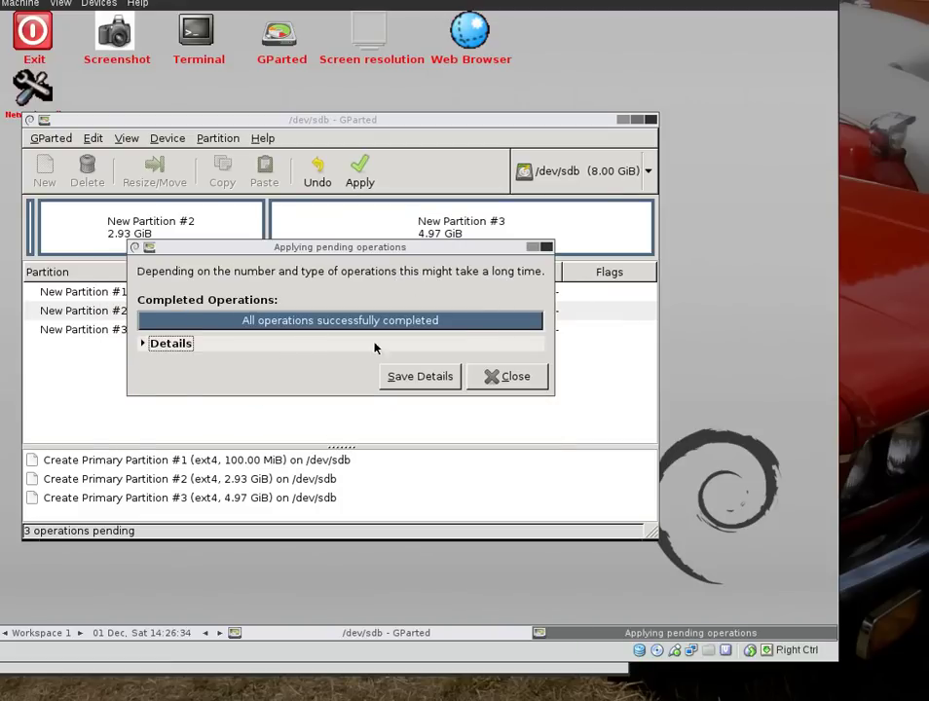
pyautogui.click(487, 376)
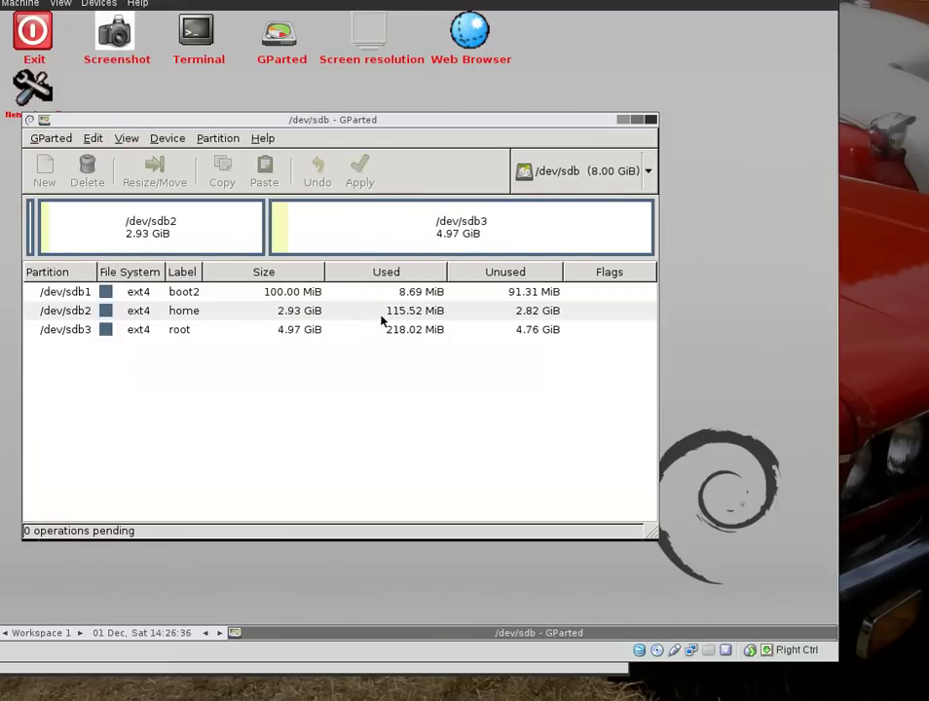
# - Set the raid flag on the home partition /dev/sdb2
pyautogui.click(384, 312)
pyautogui.click(209, 138)
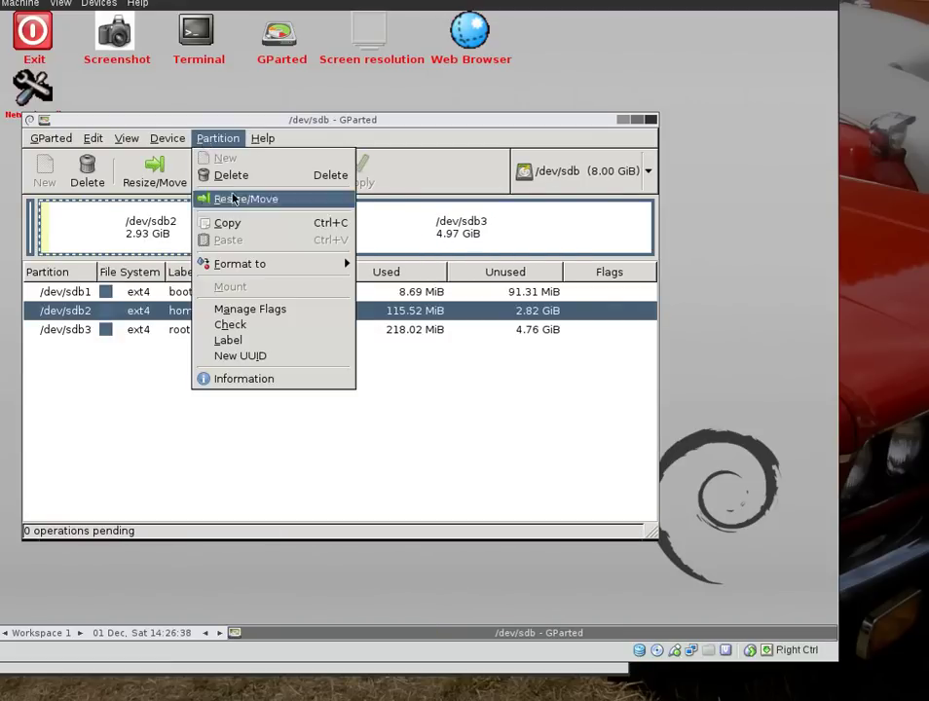
pyautogui.click(267, 312)
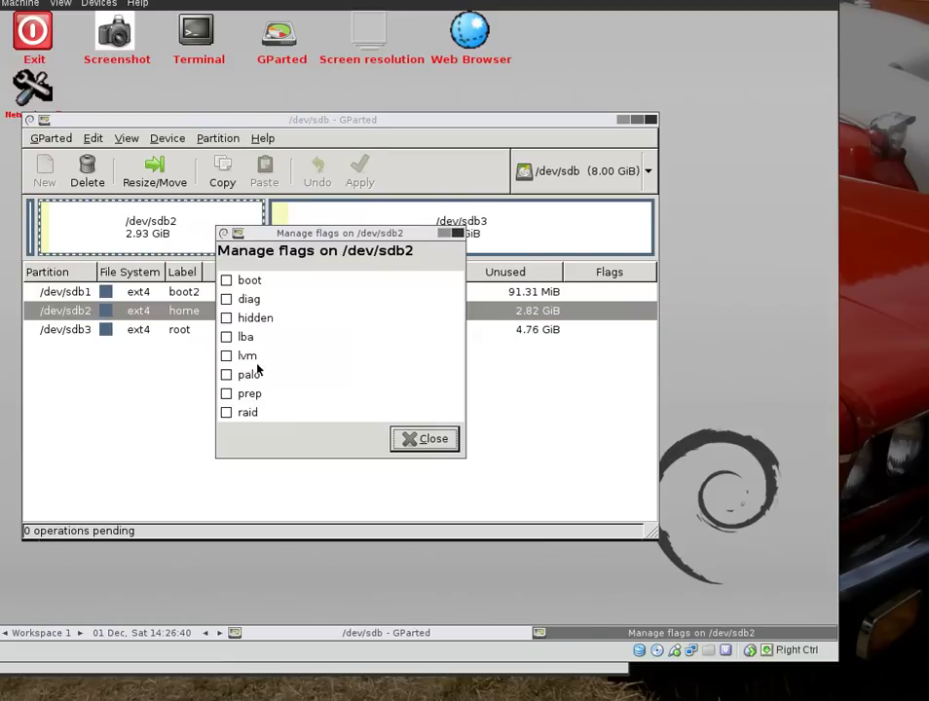
pyautogui.click(227, 413)
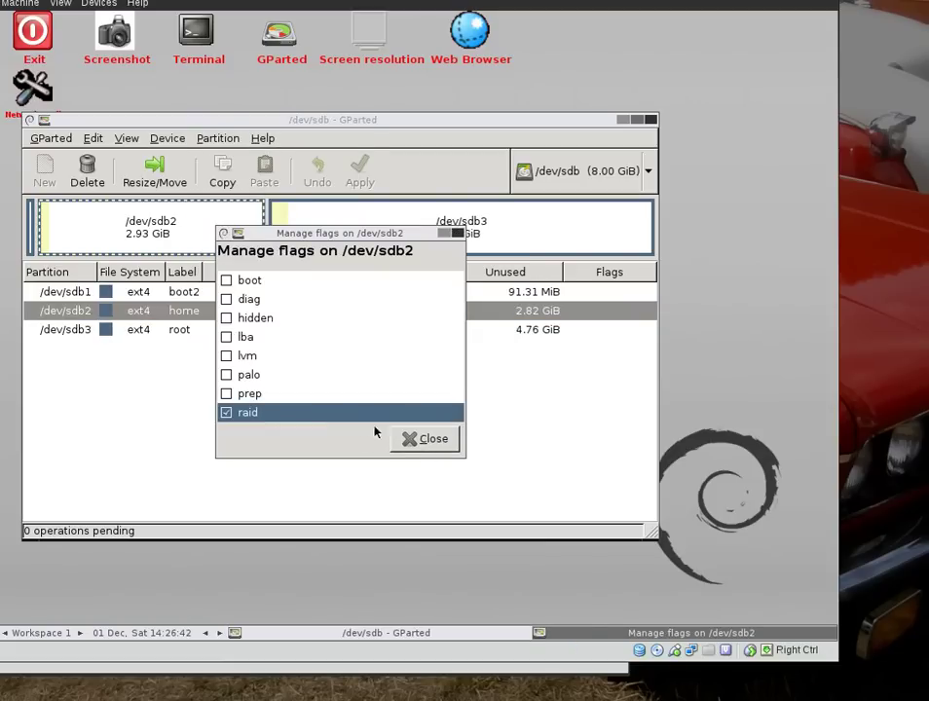
pyautogui.click(409, 438)
# - Set the raid flag on the root partition /dev/sdb3
pyautogui.click(228, 325)
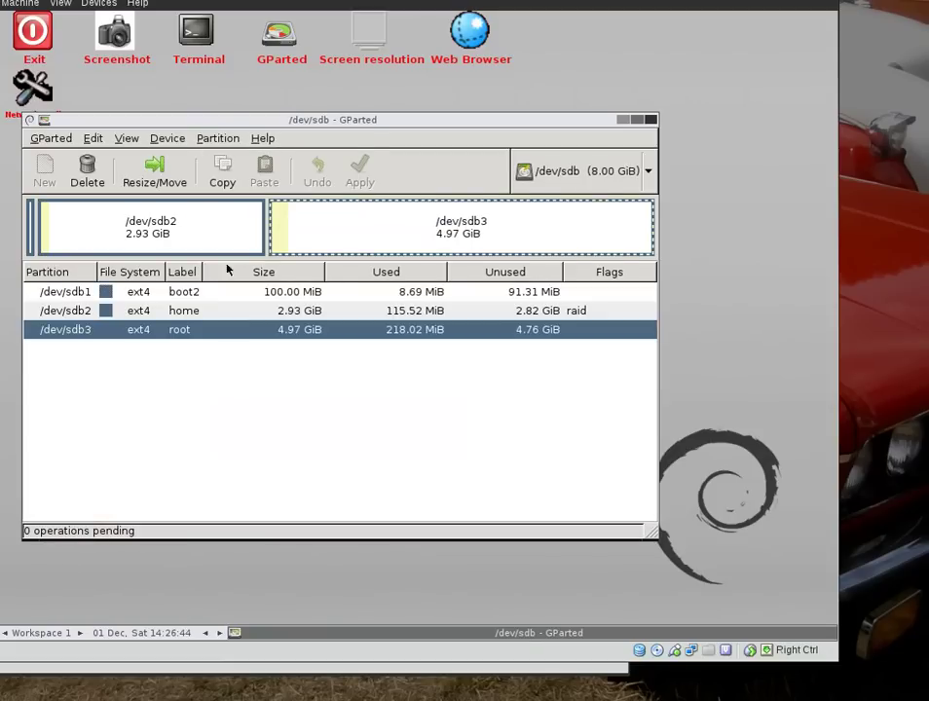
pyautogui.click(218, 138)
pyautogui.click(266, 309)
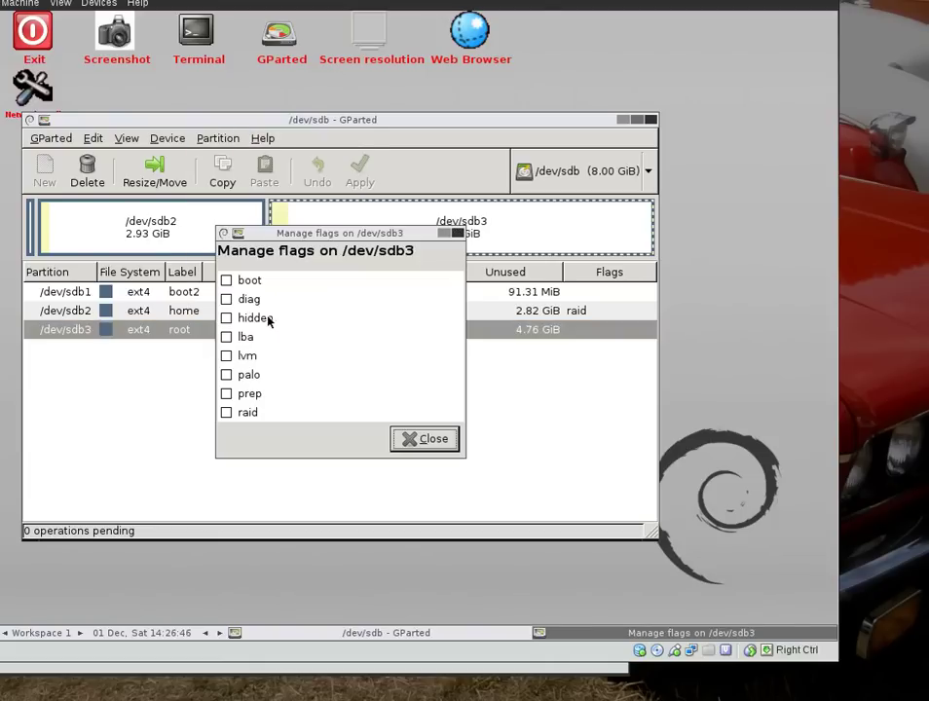
pyautogui.click(243, 412)
pyautogui.click(434, 439)
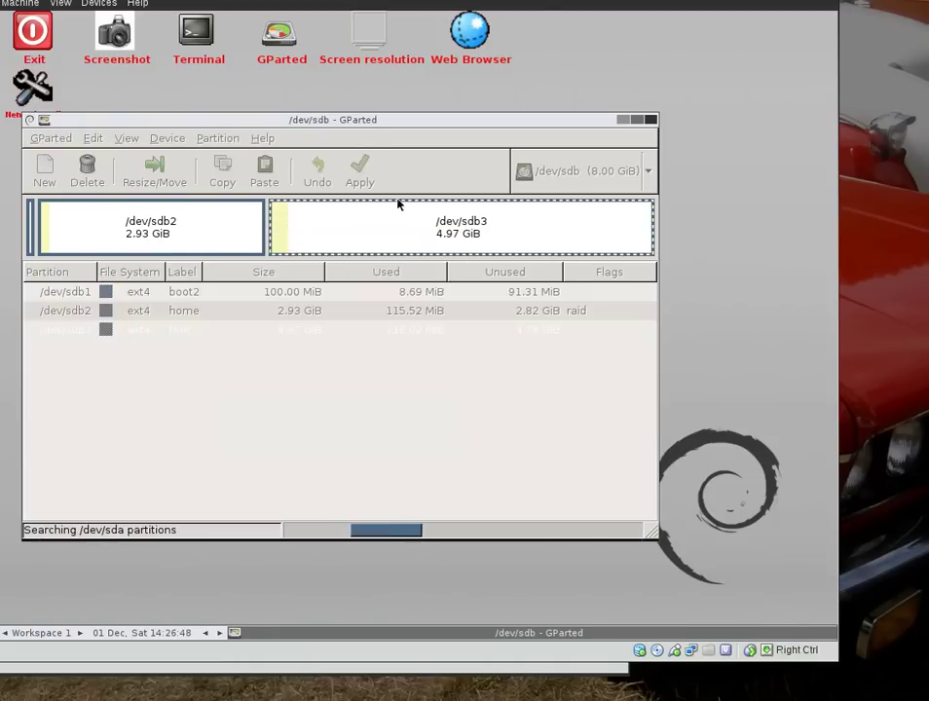
# - Switch to the /dev/sda disk and set the raid flag on its home partition /dev/sda2
pyautogui.click(566, 174)
pyautogui.click(565, 148)
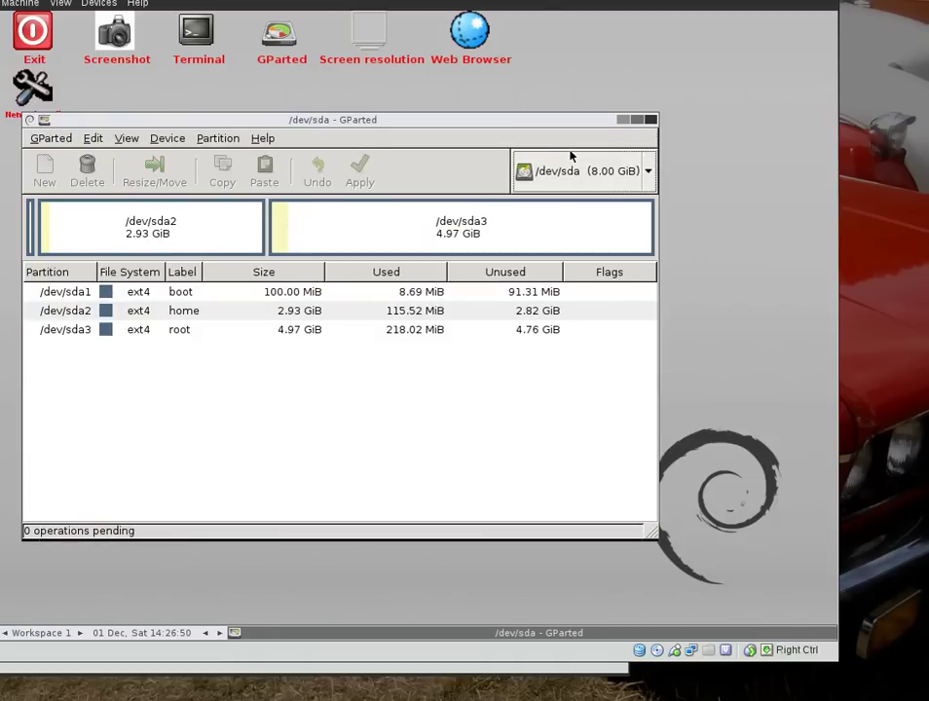
pyautogui.click(268, 316)
pyautogui.click(237, 139)
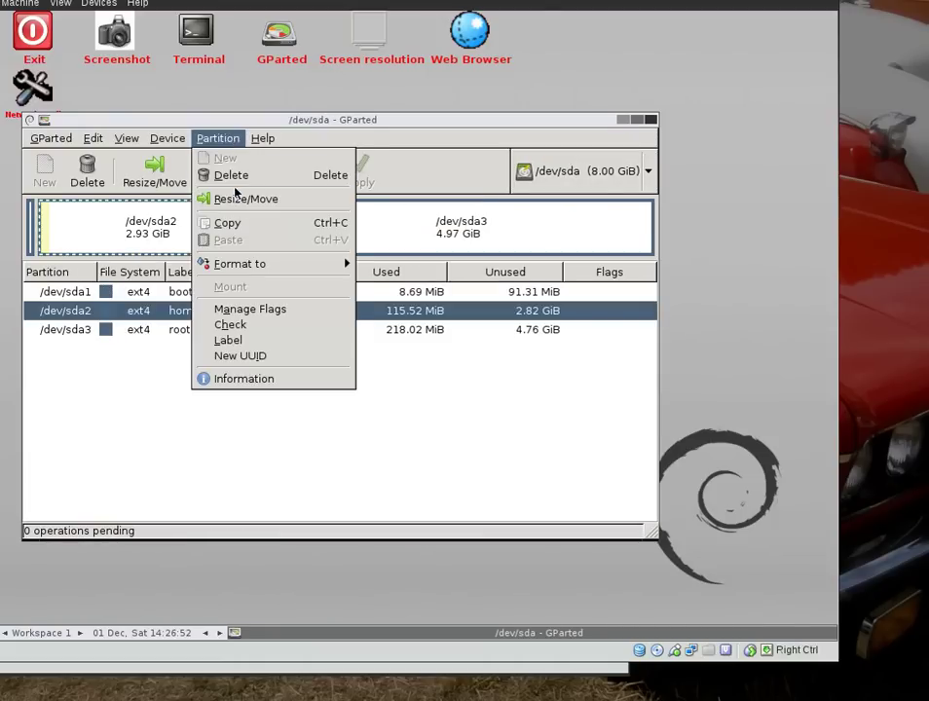
pyautogui.click(252, 309)
pyautogui.click(226, 413)
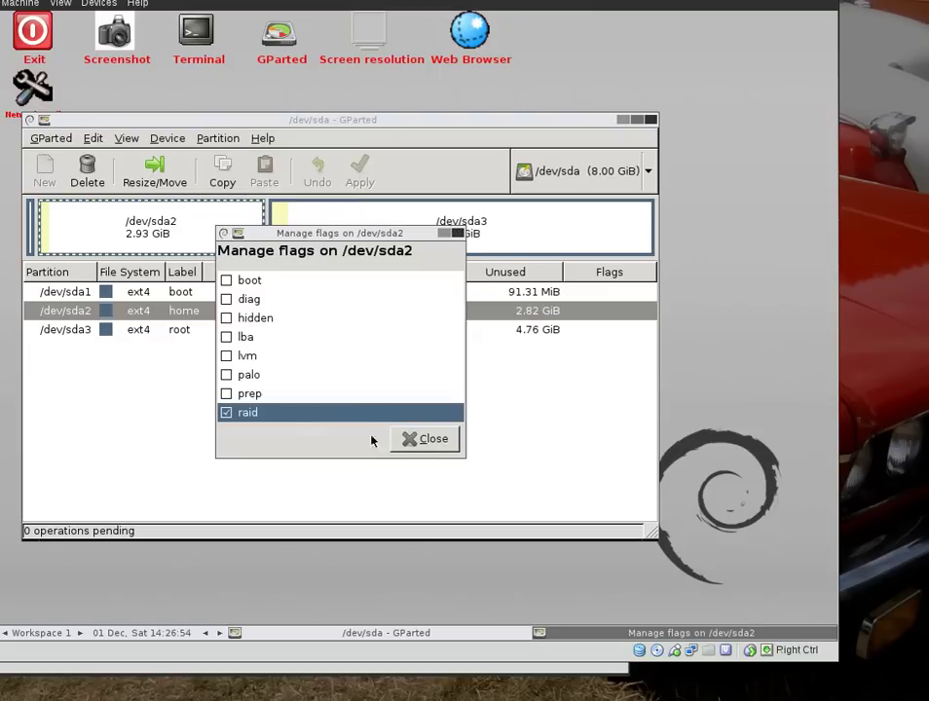
pyautogui.click(419, 440)
# - Set the raid flag on the root partition /dev/sda3
pyautogui.click(236, 327)
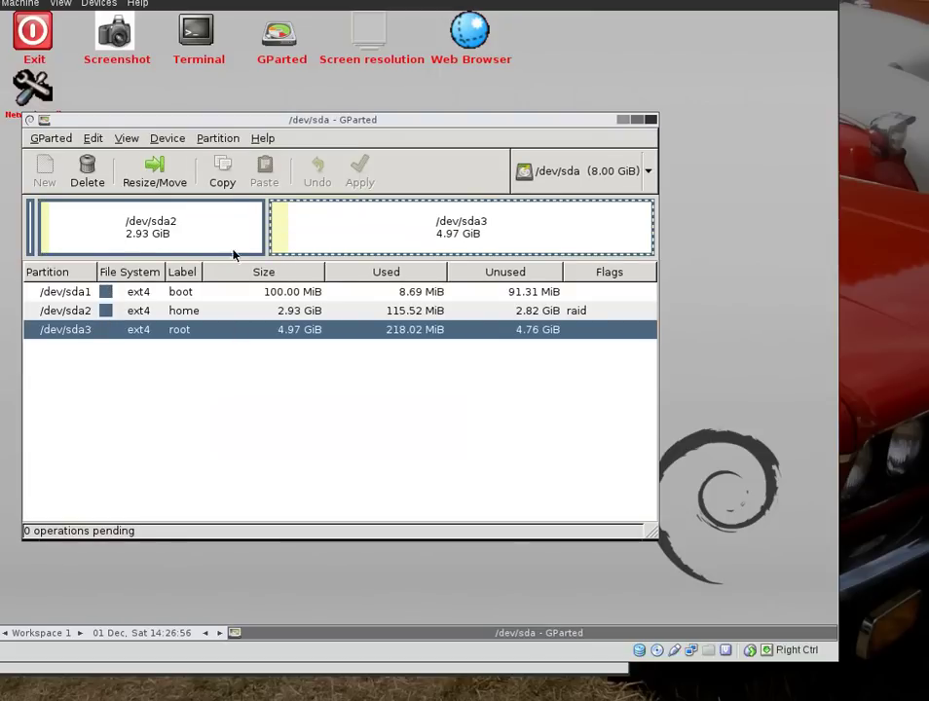
pyautogui.click(218, 138)
pyautogui.click(251, 309)
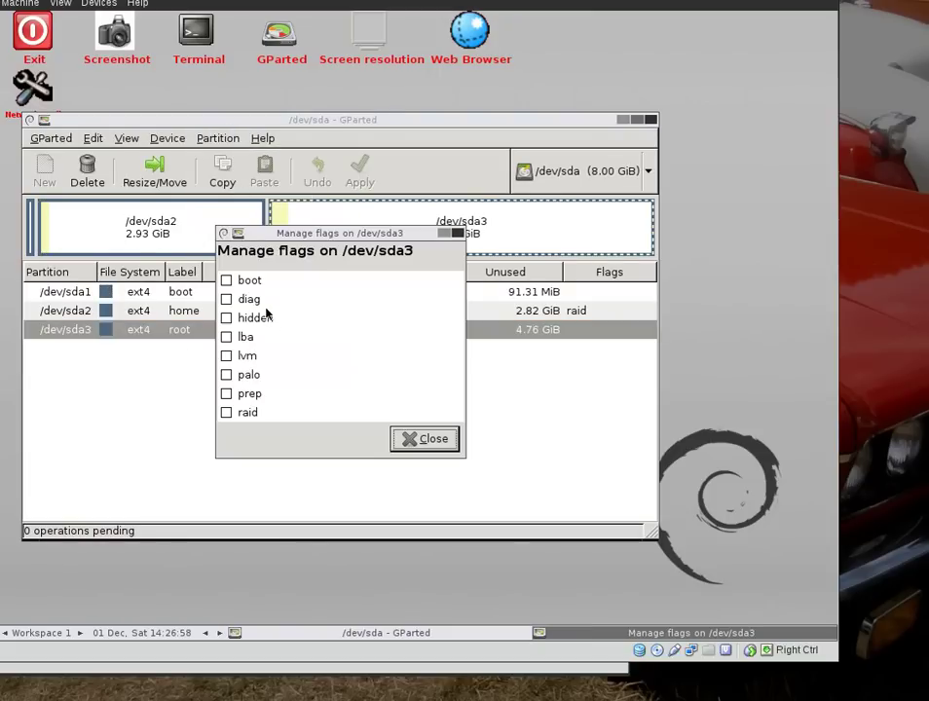
pyautogui.click(226, 413)
pyautogui.click(419, 439)
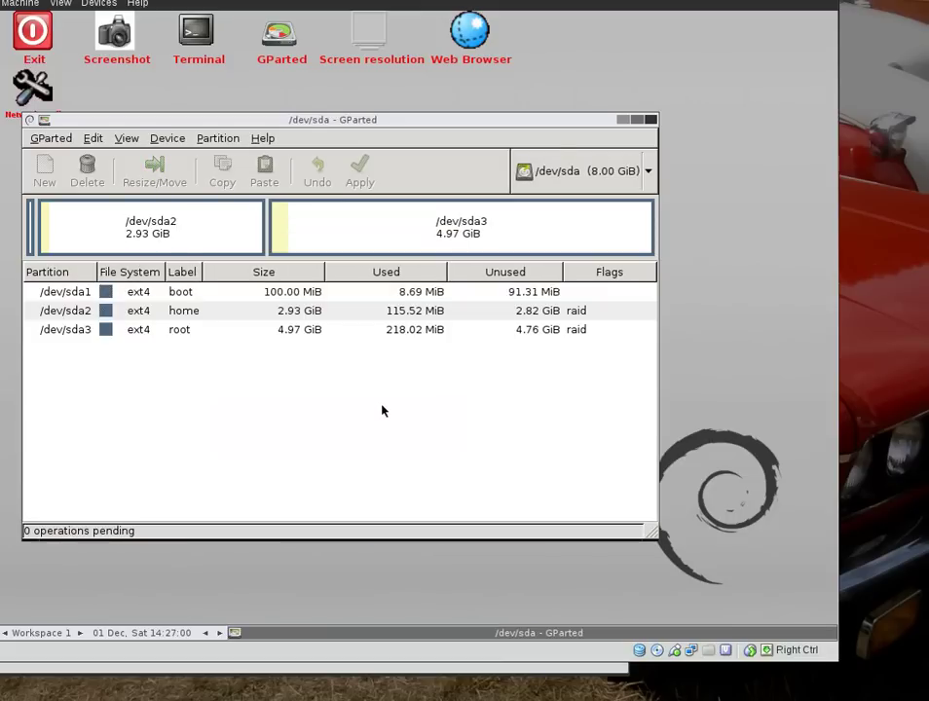
# - Open a terminal in a maximized window and close the GParted window
pyautogui.click(195, 37)
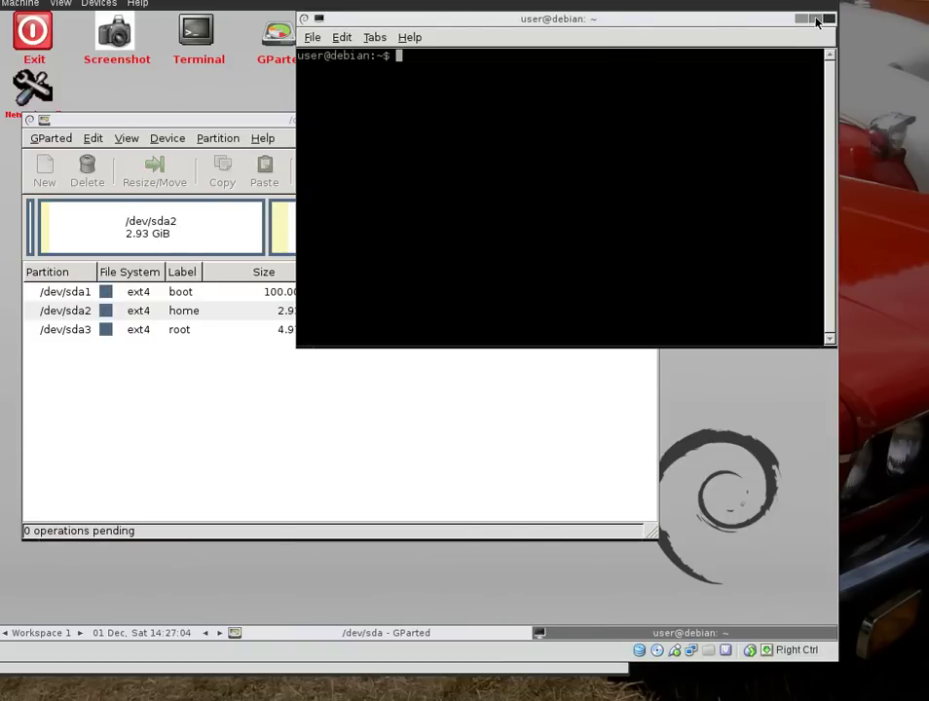
pyautogui.doubleClick(609, 17)
pyautogui.click(41, 37)
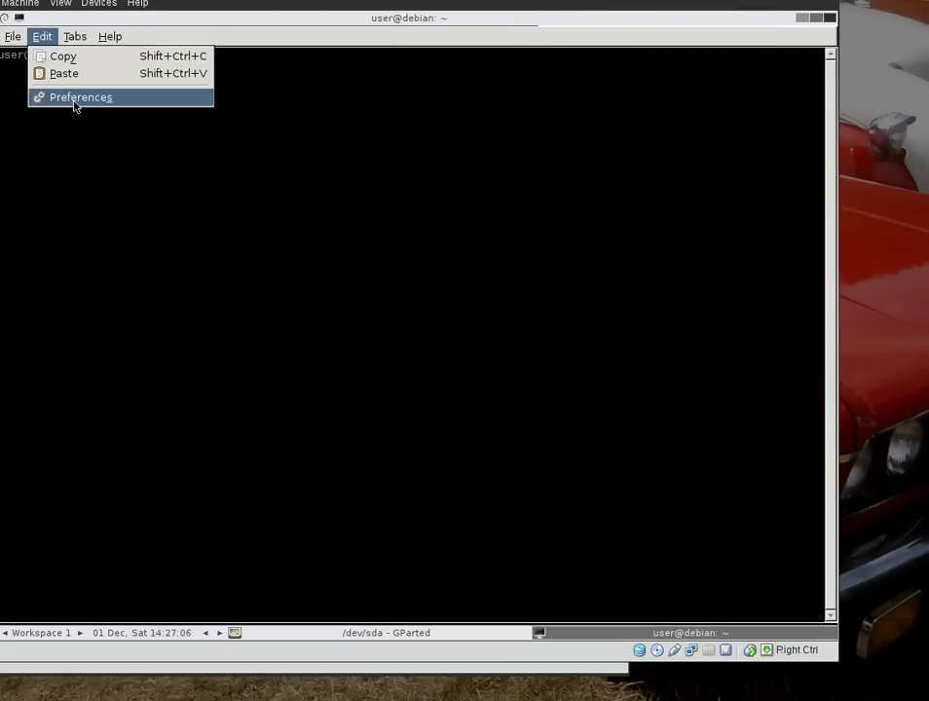
pyautogui.click(362, 648)
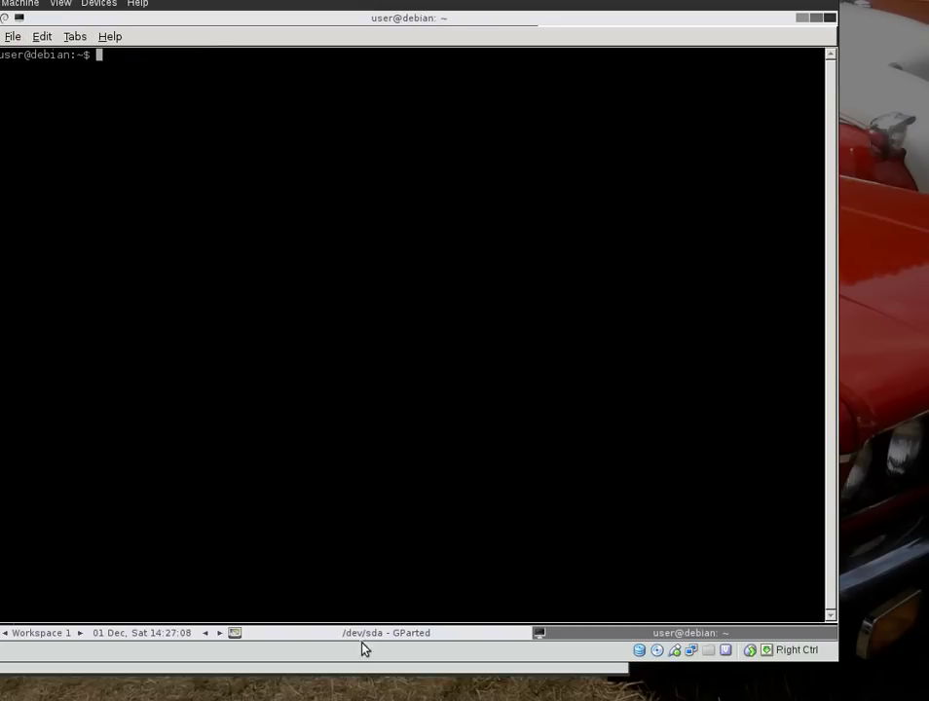
pyautogui.click(366, 634)
pyautogui.click(648, 121)
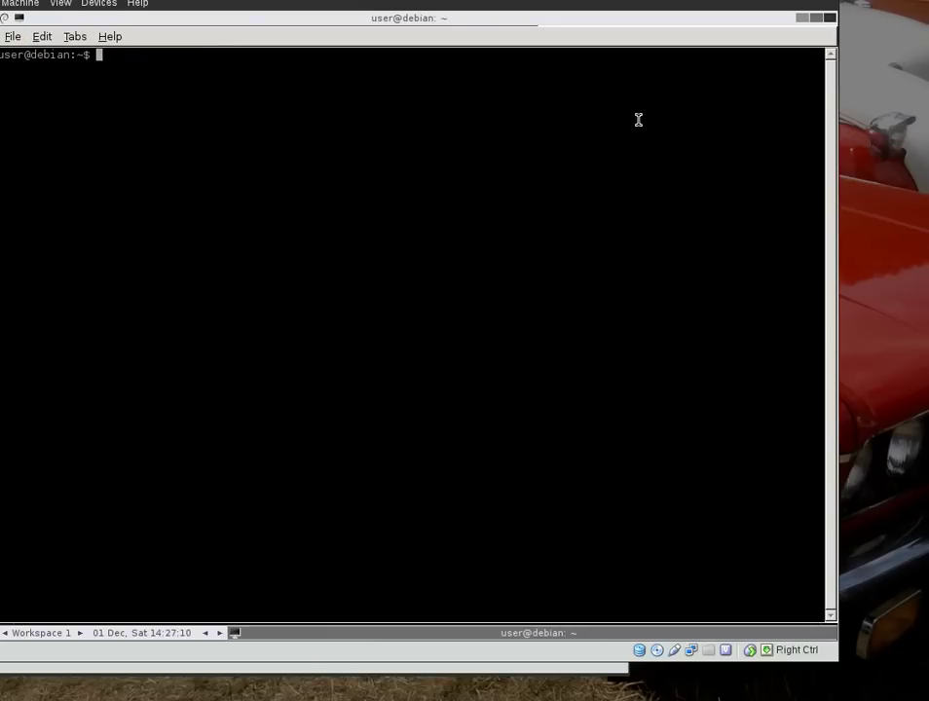
# - Set the terminal's Monospace font size to 12 in its preferences
pyautogui.click(42, 36)
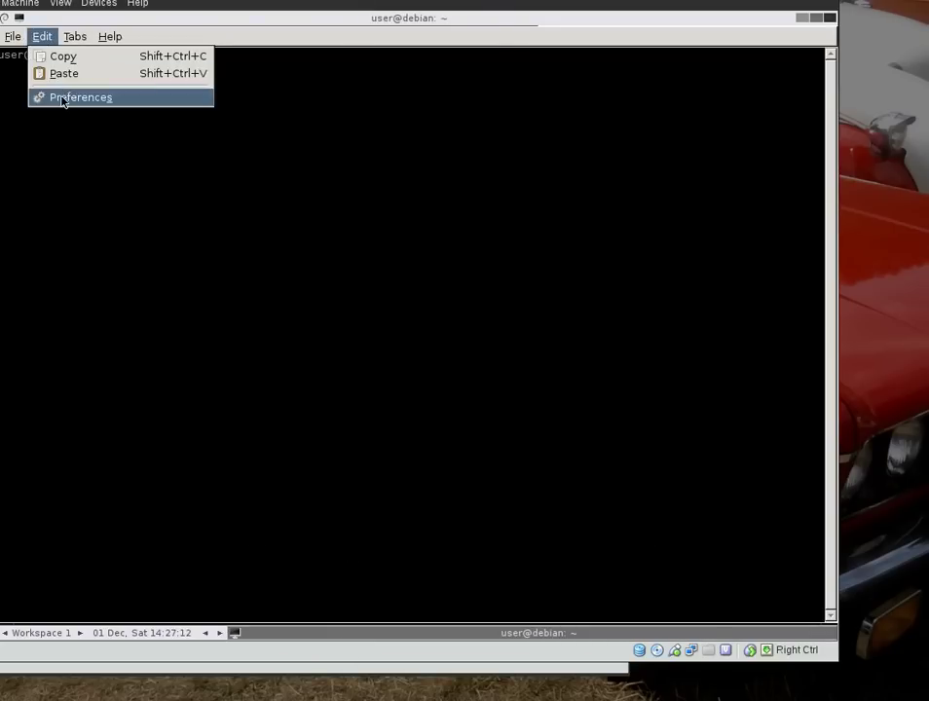
pyautogui.click(62, 95)
pyautogui.click(349, 64)
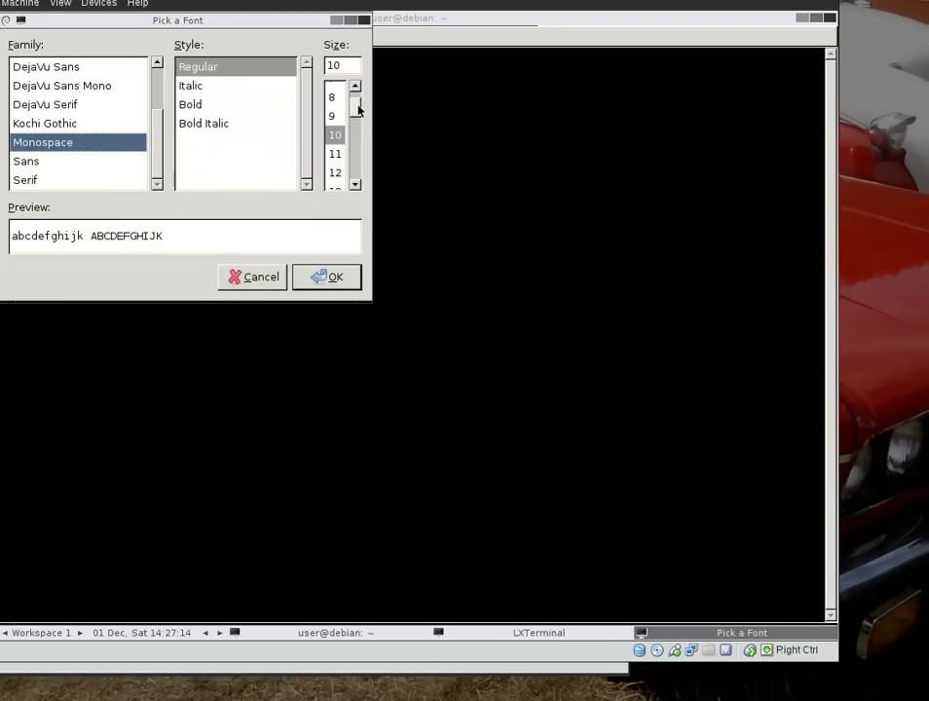
pyautogui.click(335, 172)
pyautogui.click(327, 277)
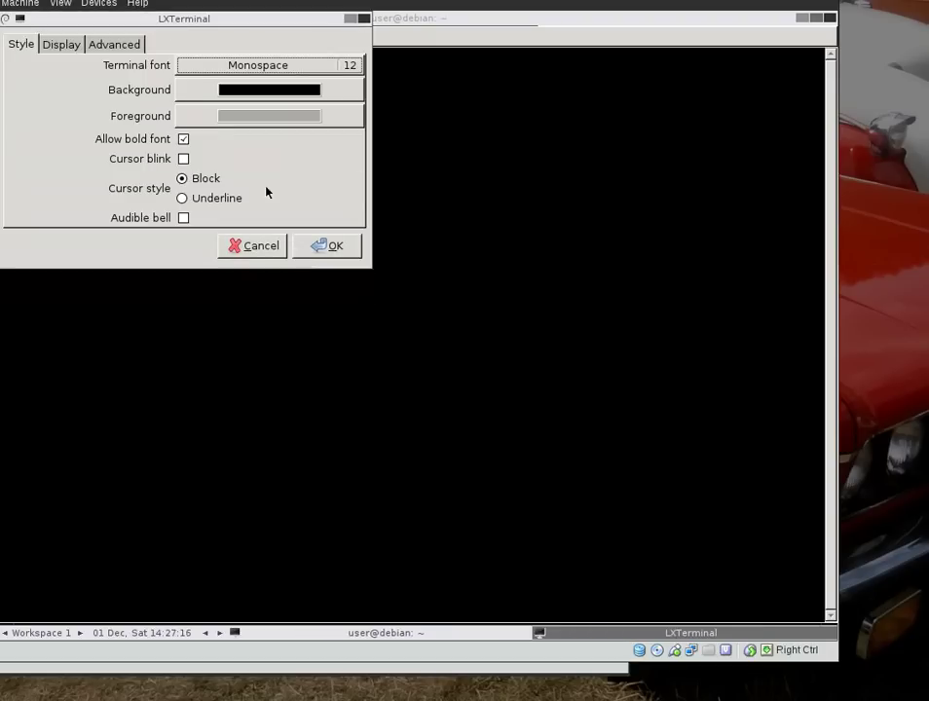
pyautogui.click(331, 248)
# - Begin an mdadm command with sudo that creates /dev/md0 at RAID level 0, leaving the remaining options open
pyautogui.write('sudo ')
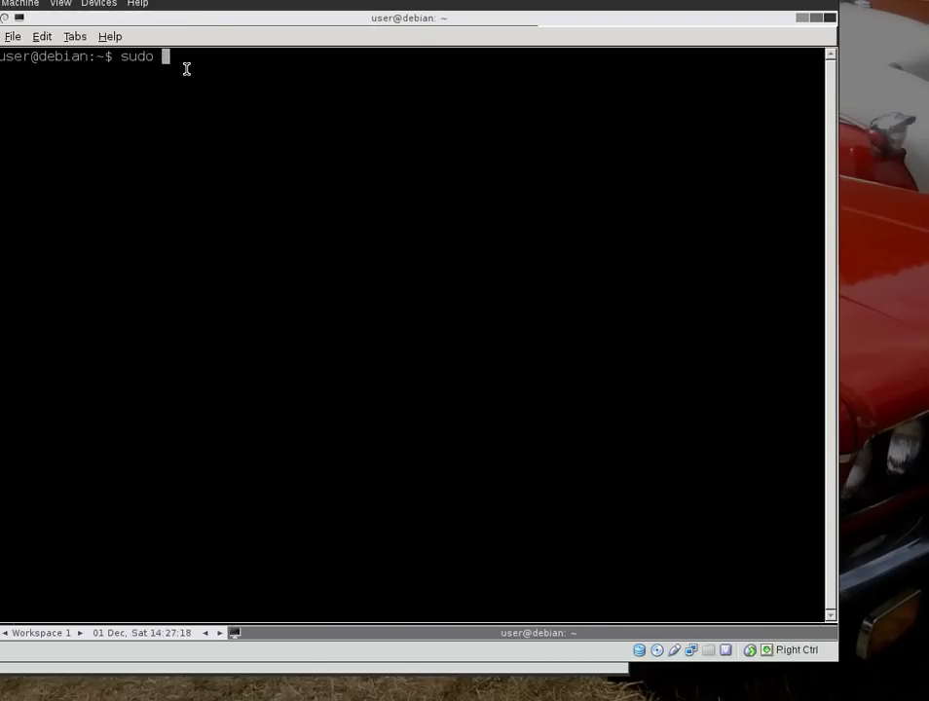
pyautogui.write('mdadm --create /dev/md0')
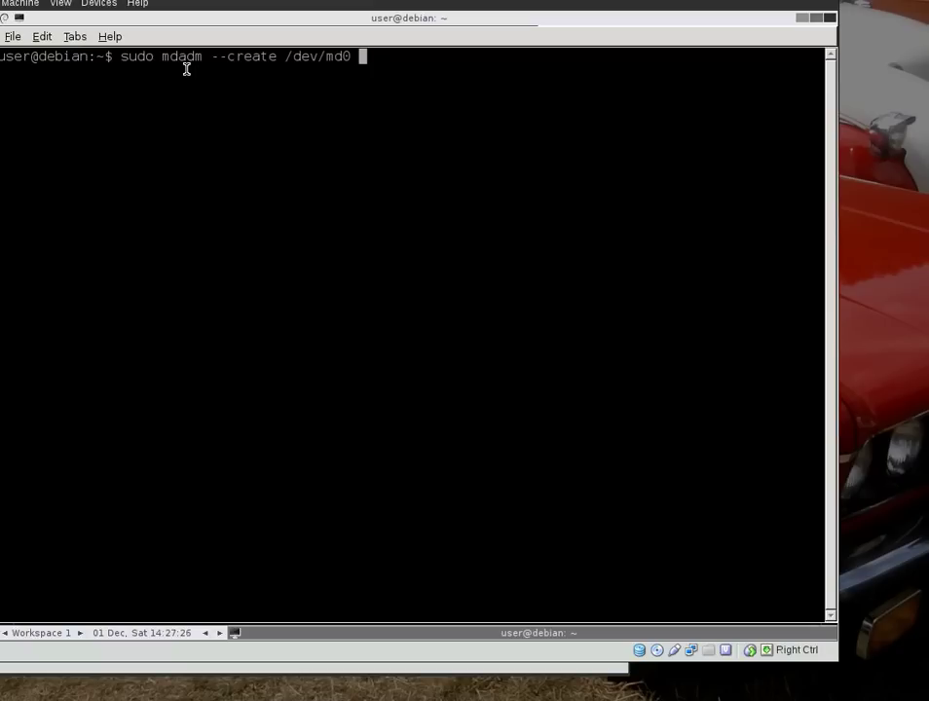
pyautogui.write(' -l 0 --')
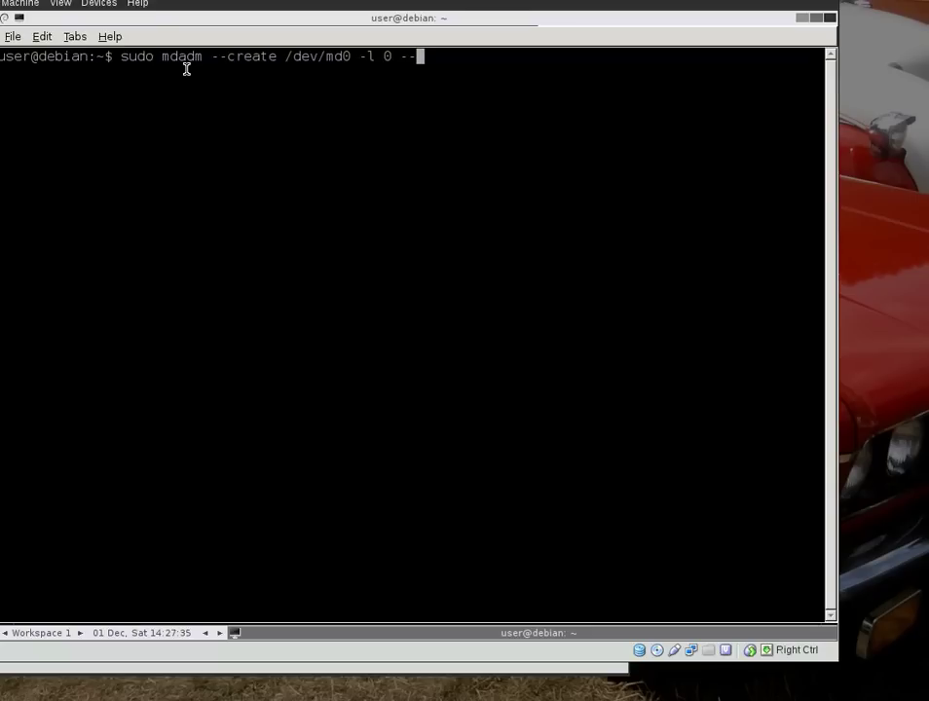
# - Switch to the browser's cyberciti.biz guide, look up the mdadm create command's remaining syntax, and return to the virtual machine
pyautogui.hotkey('alt', 'Tab')
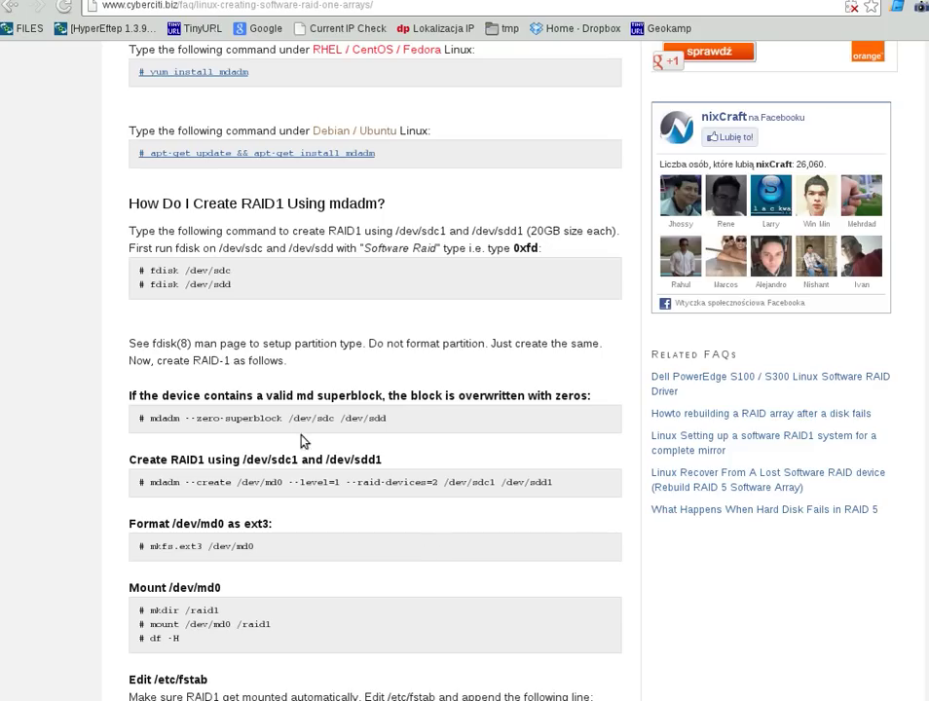
pyautogui.scroll(-2, 357, 492)
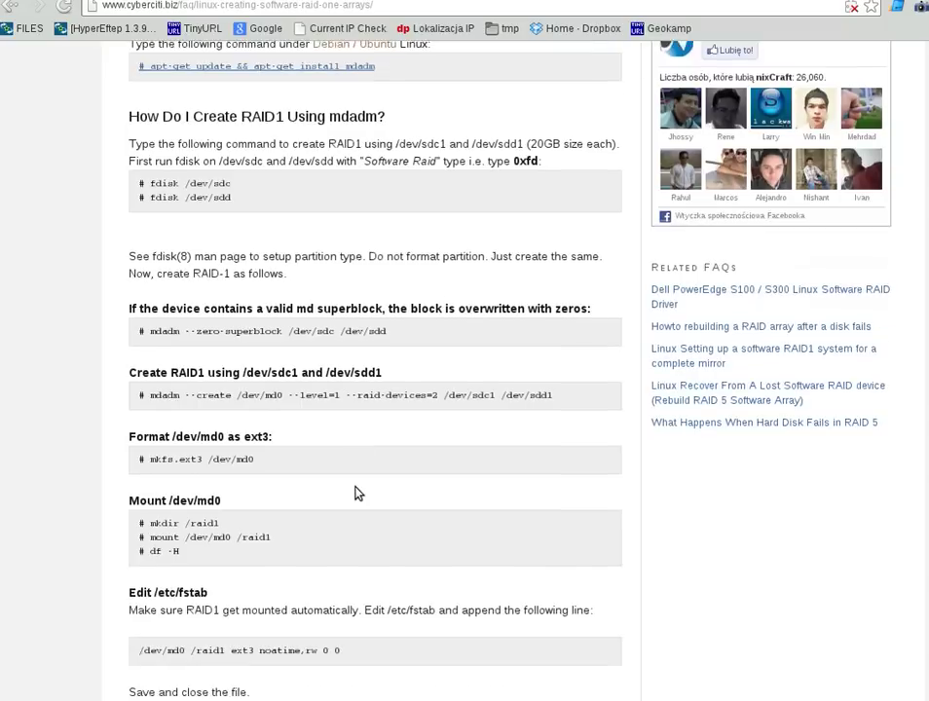
pyautogui.scroll(-2, 356, 493)
pyautogui.moveTo(148, 307); pyautogui.dragTo(574, 310)
pyautogui.click(574, 316)
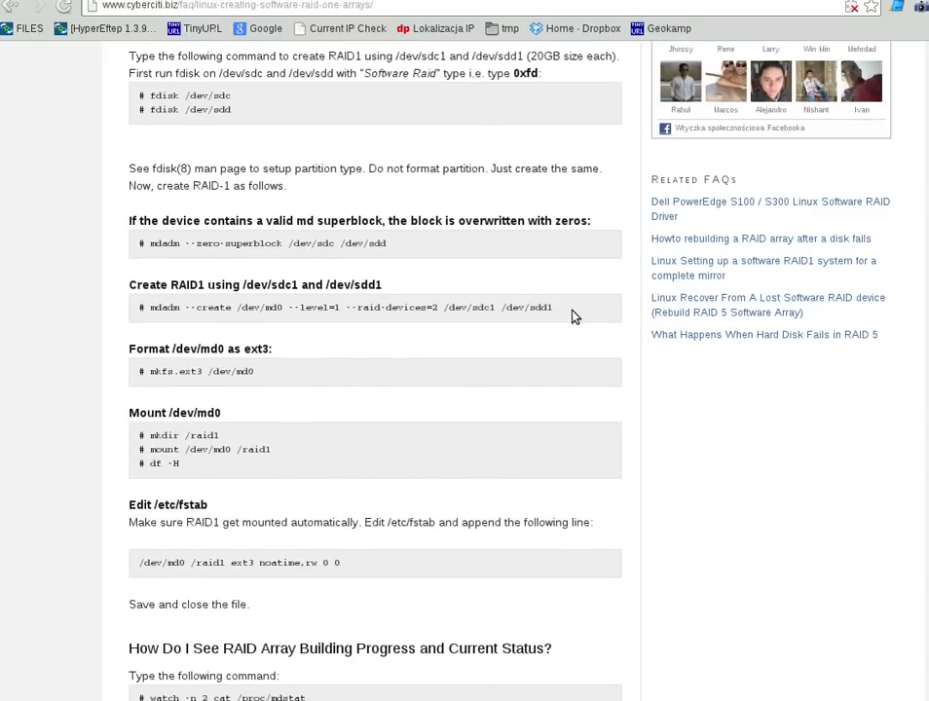
pyautogui.hotkey('alt', 'Tab')
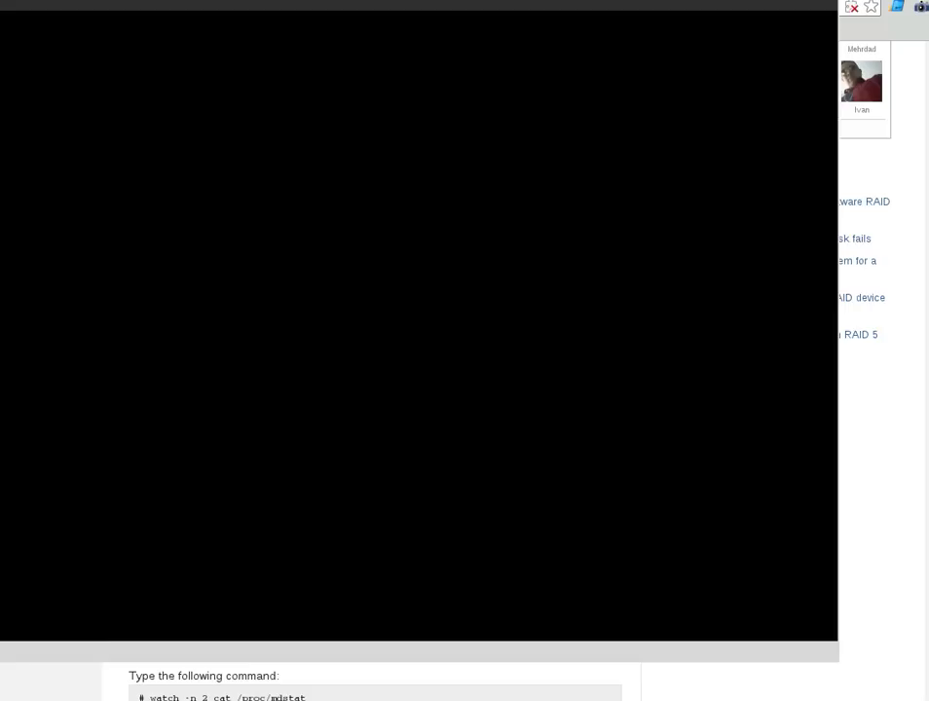
# - Complete the /dev/md0 command with --raid-devices=2 /dev/sda2 /dev/sdb2, run it and agree to continue creating the array
pyautogui.write('--create /dev/md0 -l 0 --raid-de')
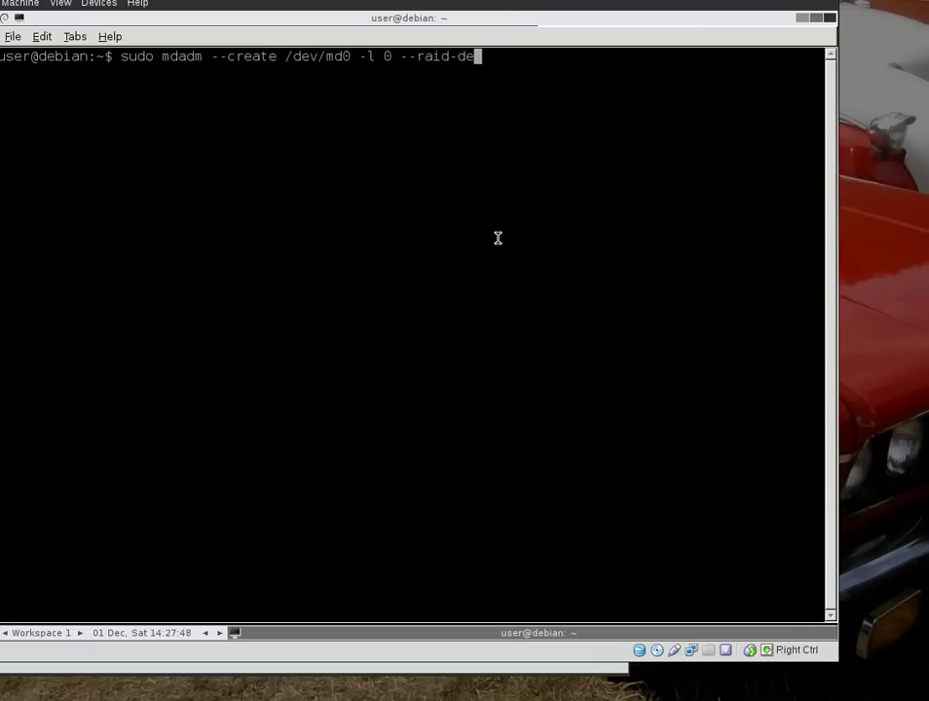
pyautogui.write('vices=2 /dev/s')
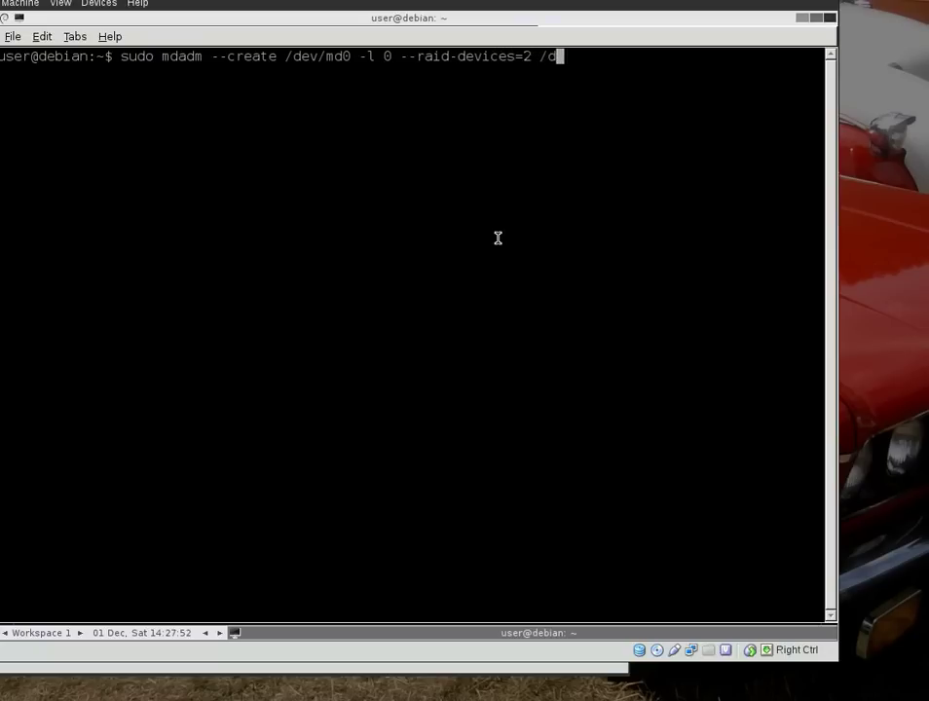
pyautogui.write('da')
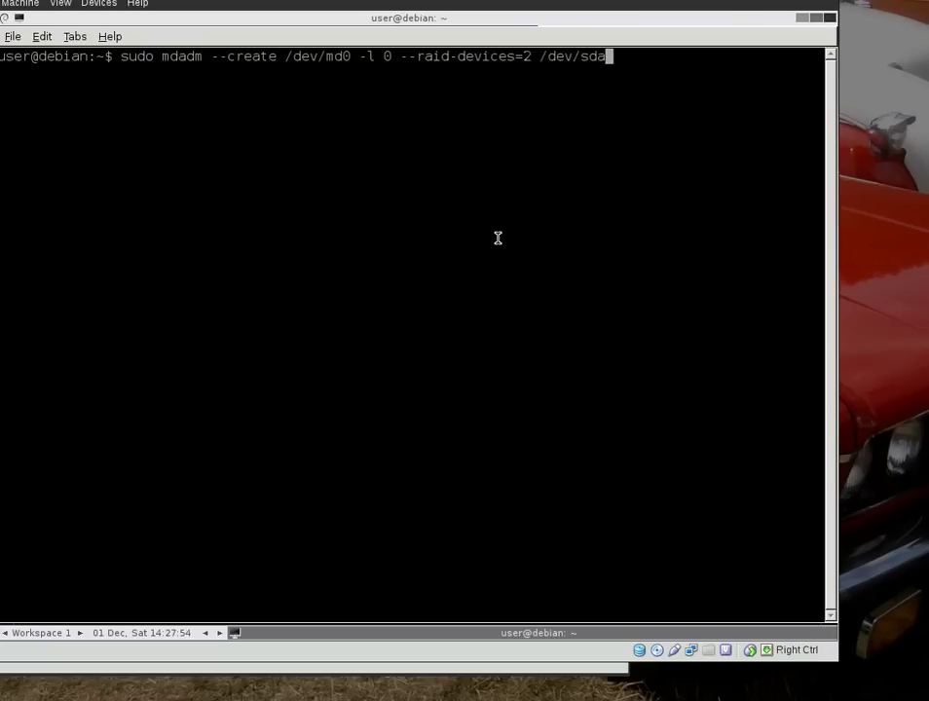
pyautogui.write('2 /dev/sdb')
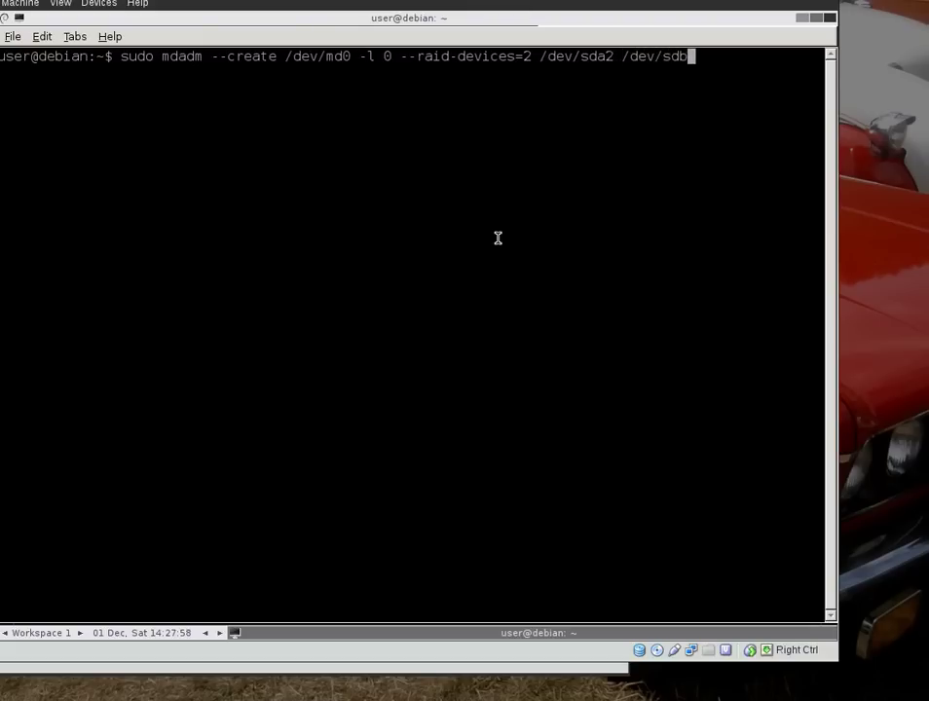
pyautogui.write('2')
pyautogui.press('Return')
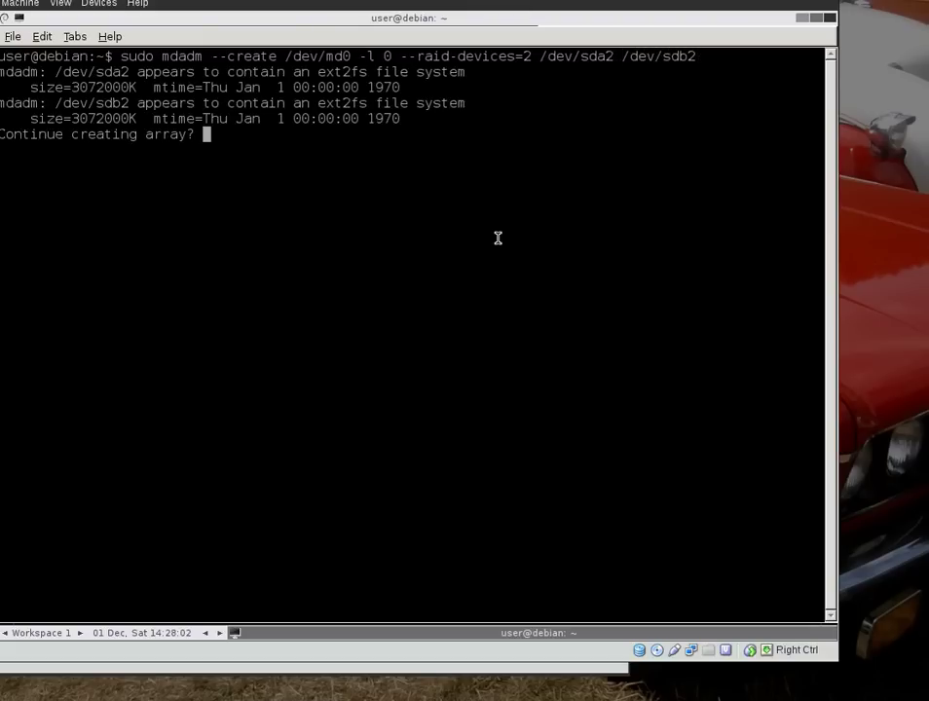
pyautogui.write('y')
pyautogui.press('Return')
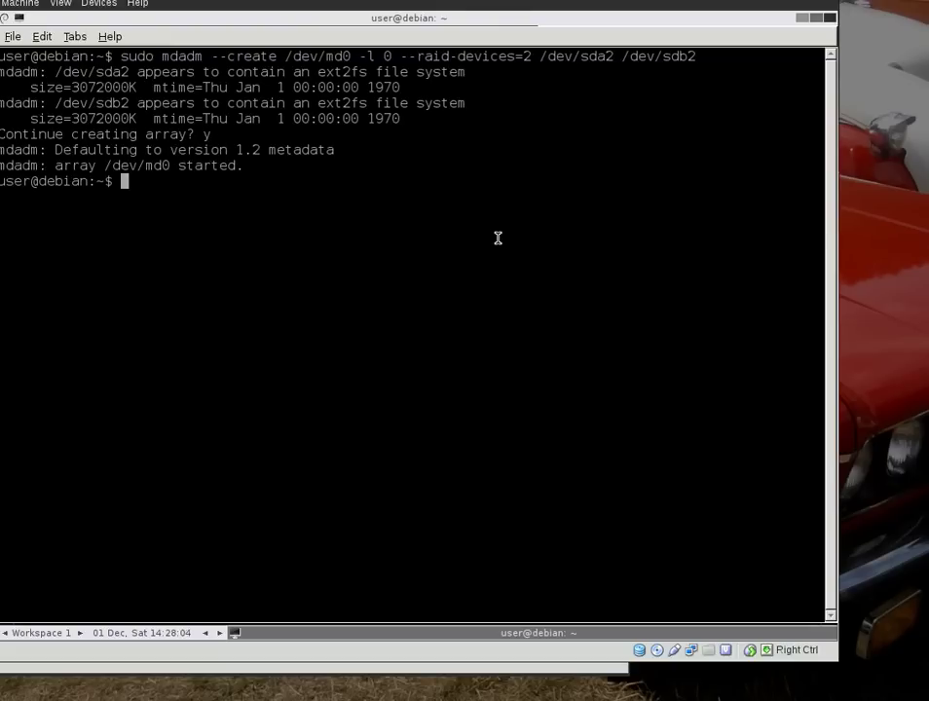
# - Create the RAID 0 array /dev/md1 from /dev/sda3 and /dev/sdb3 by adapting the previous mdadm command, and agree to continue
pyautogui.press('Up')
pyautogui.press('Home')
pyautogui.press('Right')
pyautogui.press('Right')
pyautogui.press('Right')
pyautogui.press('Right')
pyautogui.press('Right')
pyautogui.press('Right')
pyautogui.press('Right')
pyautogui.press('Right')
pyautogui.press('Right')
pyautogui.press('Right')
pyautogui.press('Right')
pyautogui.press('Right')
pyautogui.press('Right')
pyautogui.press('Right')
pyautogui.press('Right')
pyautogui.press('Right')
pyautogui.press('Right')
pyautogui.press('Right')
pyautogui.press('Right')
pyautogui.press('Right')
pyautogui.press('Right')
pyautogui.press('Right')
pyautogui.press('Right')
pyautogui.press('Right')
pyautogui.press('Right')
pyautogui.press('Right')
pyautogui.press('Right')
pyautogui.press('Right')
pyautogui.press('BackSpace')
pyautogui.write('1')
pyautogui.press('Right')
pyautogui.press('Right')
pyautogui.press('Right')
pyautogui.press('Right')
pyautogui.press('Right')
pyautogui.press('Right')
pyautogui.press('Right')
pyautogui.press('Right')
pyautogui.press('Right')
pyautogui.press('Right')
pyautogui.press('Right')
pyautogui.press('Right')
pyautogui.press('Right')
pyautogui.press('Right')
pyautogui.press('Right')
pyautogui.press('Right')
pyautogui.press('Right')
pyautogui.press('Right')
pyautogui.press('Right')
pyautogui.press('Right')
pyautogui.press('Right')
pyautogui.press('Right')
pyautogui.press('Right')
pyautogui.press('Right')
pyautogui.press('BackSpace')
pyautogui.write('3')
pyautogui.press('Right')
pyautogui.press('Right')
pyautogui.press('Right')
pyautogui.press('Right')
pyautogui.press('Right')
pyautogui.press('Right')
pyautogui.press('Right')
pyautogui.press('Right')
pyautogui.press('Right')
pyautogui.press('Right')
pyautogui.press('BackSpace')
pyautogui.write('3')
pyautogui.press('Return')
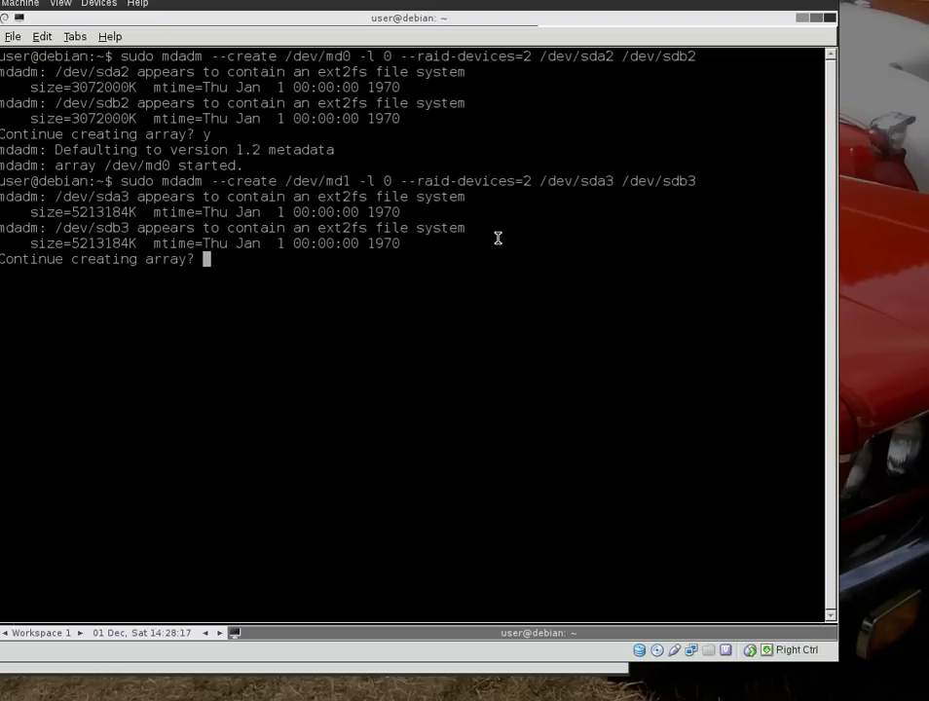
pyautogui.write('y')
pyautogui.press('Return')
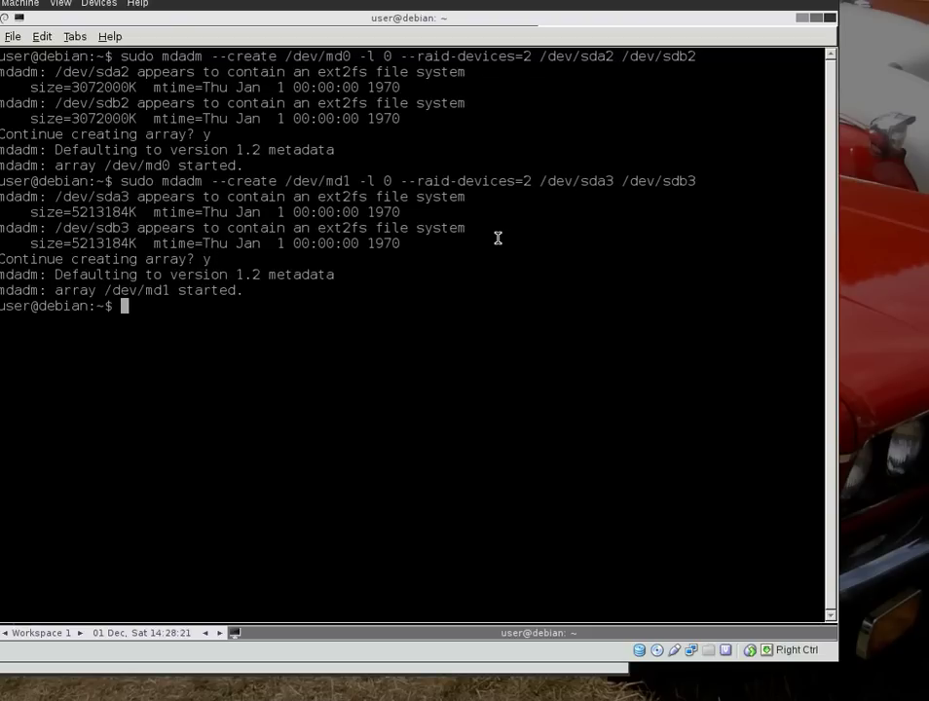
# - List the available mkfs.ext commands and display the usage help of mkfs.ext4
pyautogui.write('mkfs.ext')
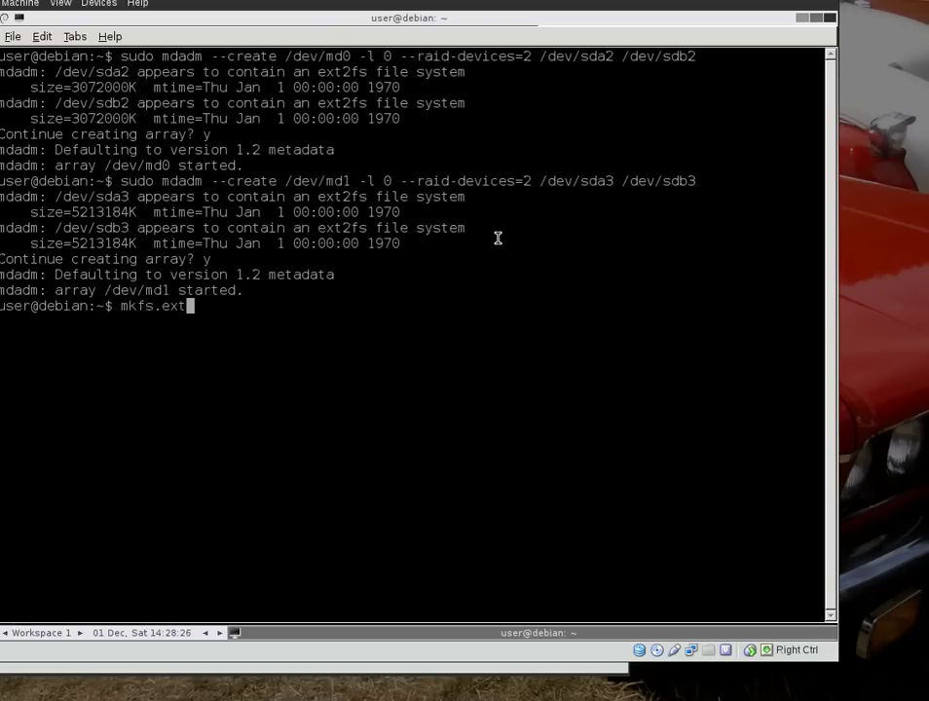
pyautogui.press('Tab')
pyautogui.press('Tab')
pyautogui.write('4 --help')
pyautogui.press('Return')
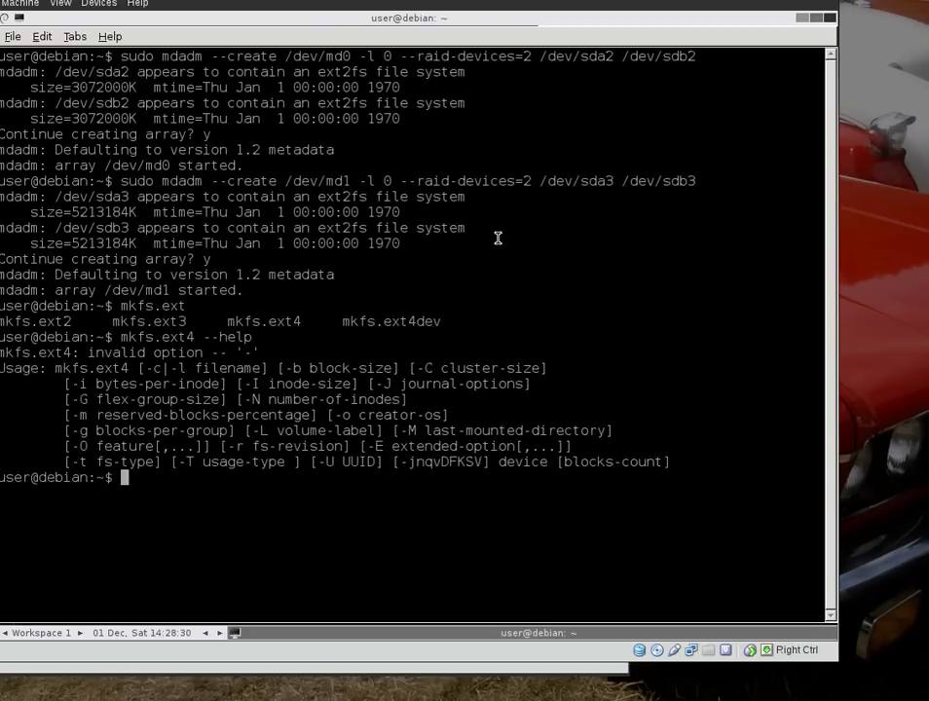
# - Try to format /dev/md0 as ext4 with the volume label home, running mkfs.ext4 without sudo
pyautogui.press('Up')
pyautogui.press('BackSpace')
pyautogui.press('BackSpace')
pyautogui.press('BackSpace')
pyautogui.press('BackSpace')
pyautogui.press('BackSpace')
pyautogui.press('BackSpace')
pyautogui.press('BackSpace')
pyautogui.write('/dev/md0')
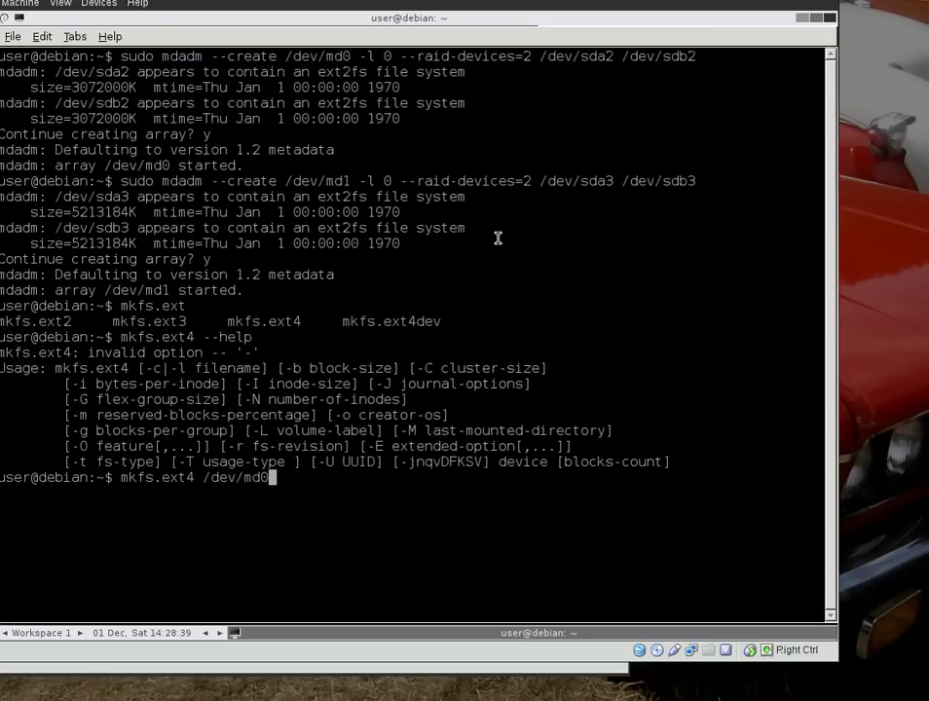
pyautogui.write(' -L home')
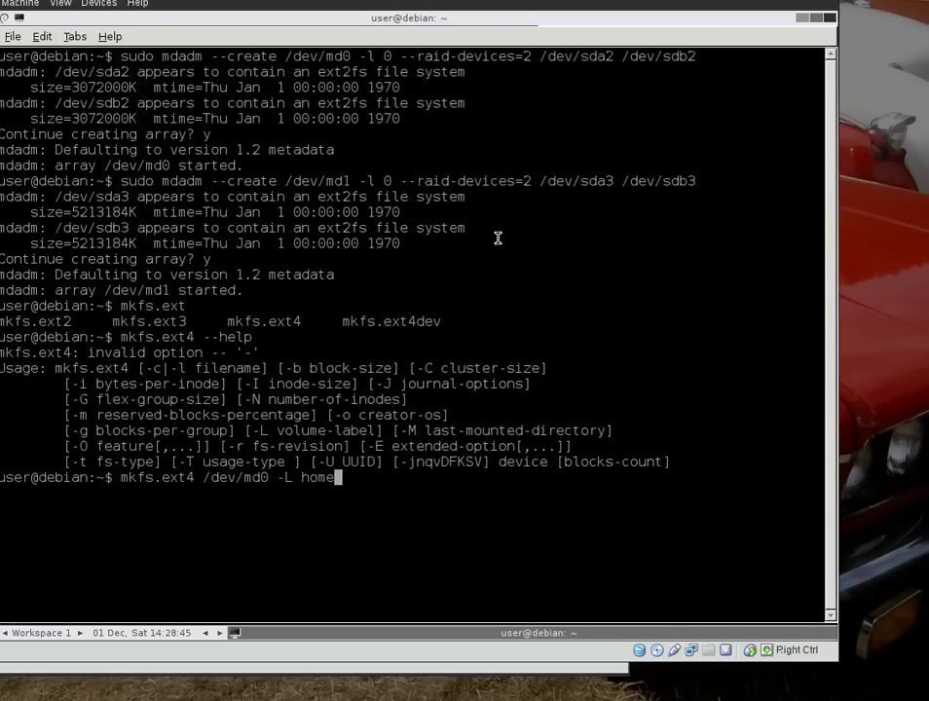
pyautogui.press('Return')
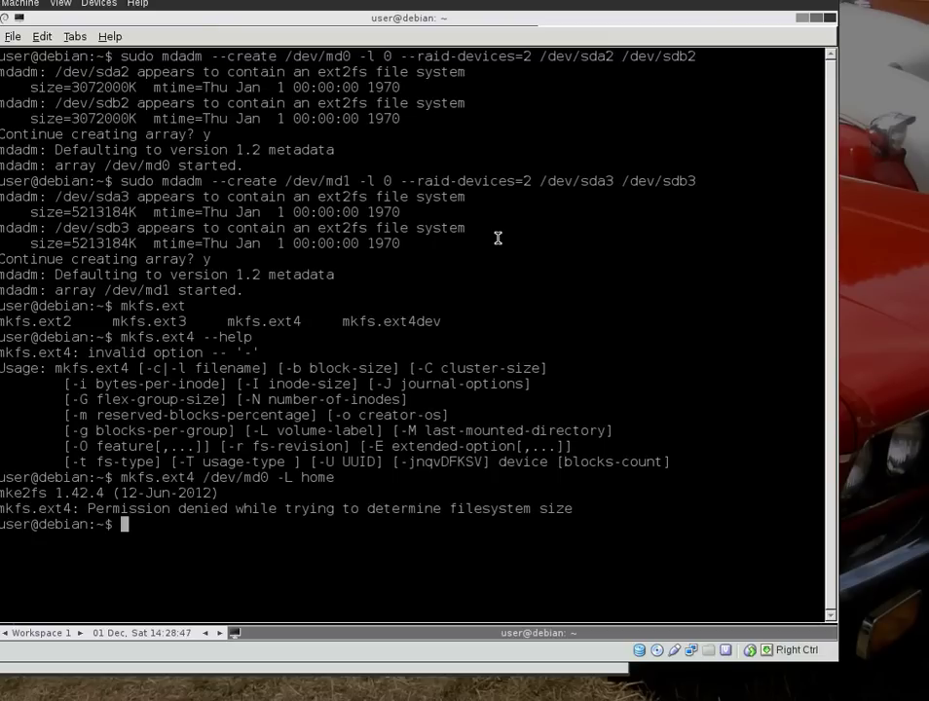
# - Rerun the ext4 format of /dev/md0 labelled home with sudo
pyautogui.press('Up')
pyautogui.press('Home')
pyautogui.write('sudo')
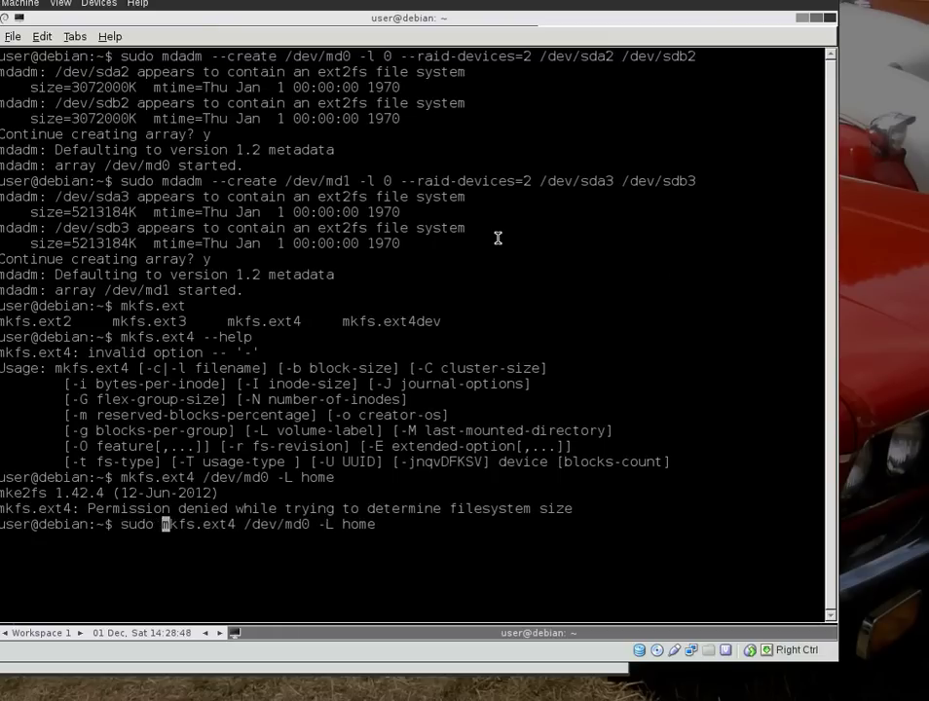
pyautogui.press('Return')
# - Format /dev/md1 as ext4 with the volume label root, using sudo mkfs.ext4
pyautogui.press('Up')
pyautogui.press('Left')
pyautogui.press('Left')
pyautogui.press('Left')
pyautogui.press('Left')
pyautogui.press('Left')
pyautogui.press('Left')
pyautogui.press('Left')
pyautogui.press('Left')
pyautogui.press('BackSpace')
pyautogui.write('1')
pyautogui.press('End')
pyautogui.press('BackSpace')
pyautogui.press('BackSpace')
pyautogui.press('BackSpace')
pyautogui.press('BackSpace')
pyautogui.write('root')
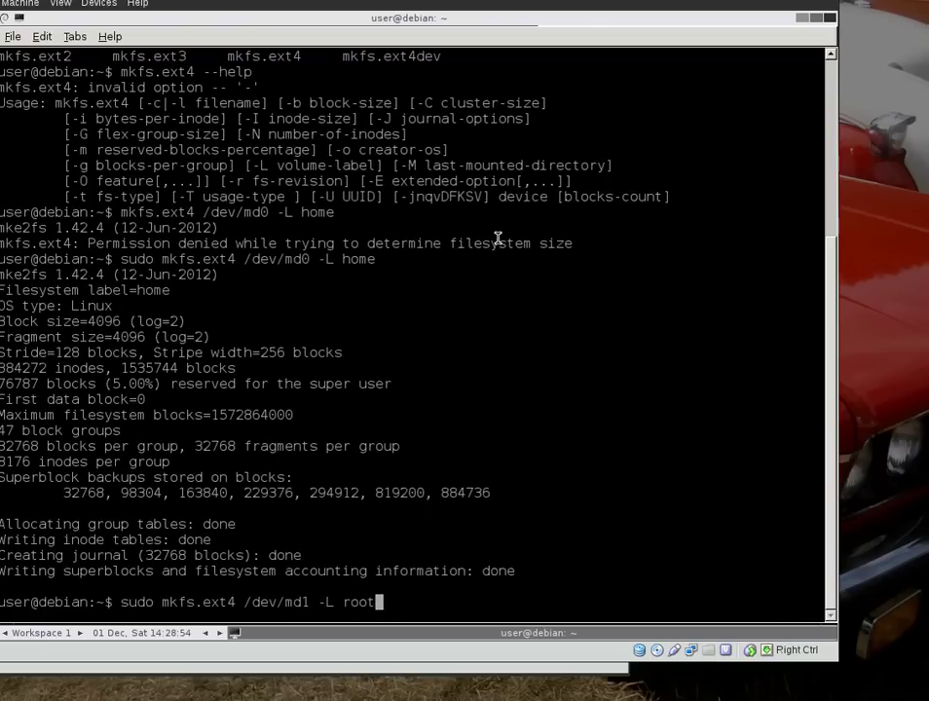
pyautogui.press('Return')
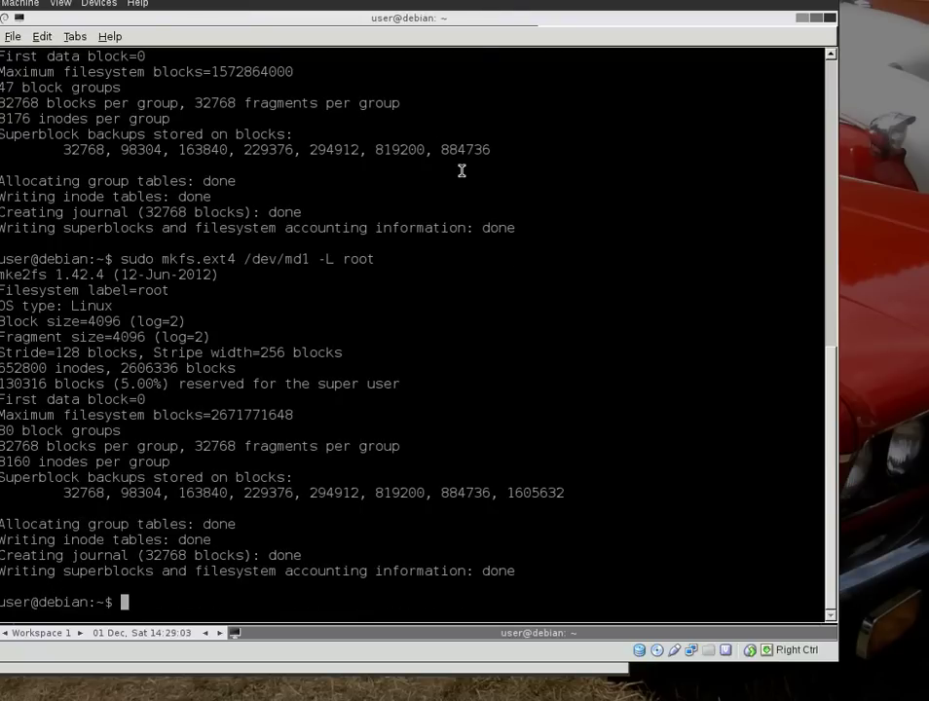
# - List the mounted file systems and the devices matching /dev/md*
pyautogui.write('mount')
pyautogui.press('Return')
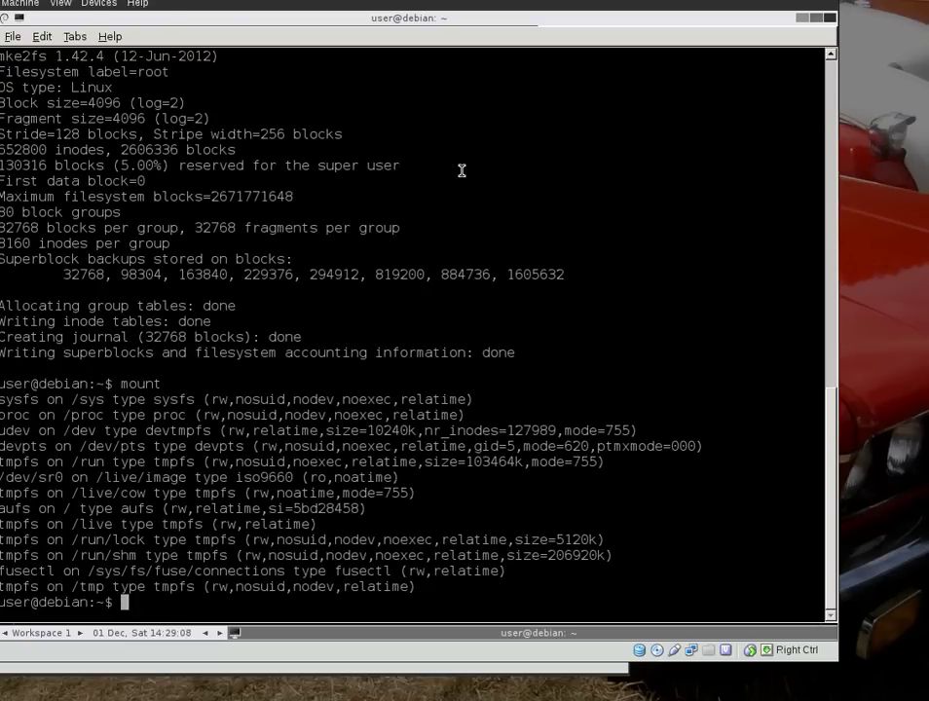
pyautogui.write('/')
pyautogui.press('BackSpace')
pyautogui.write('ls /dev/md')
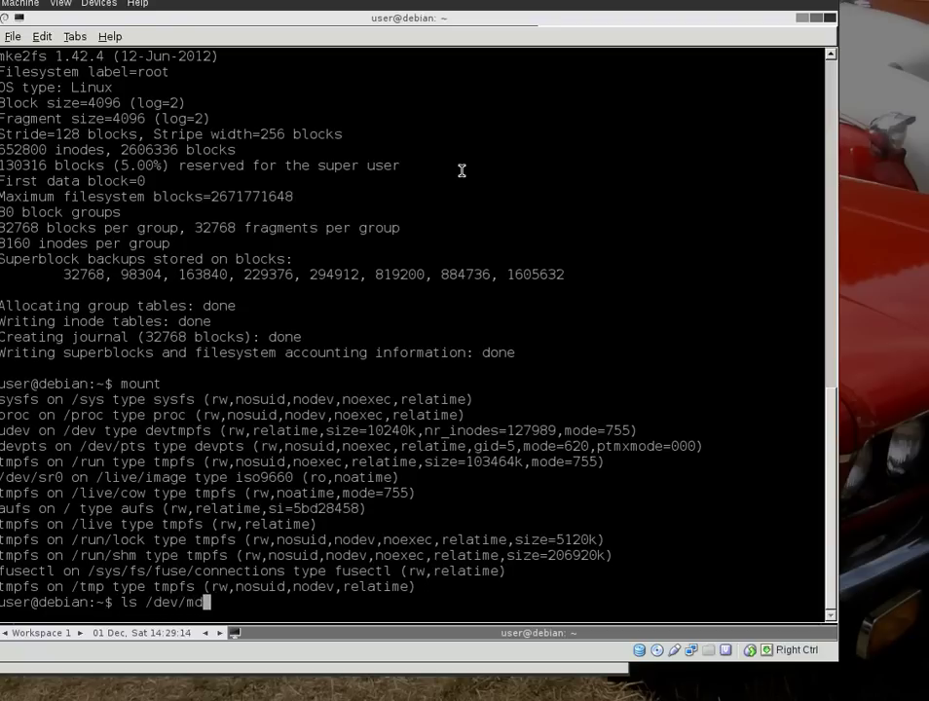
pyautogui.write('*')
pyautogui.press('Return')
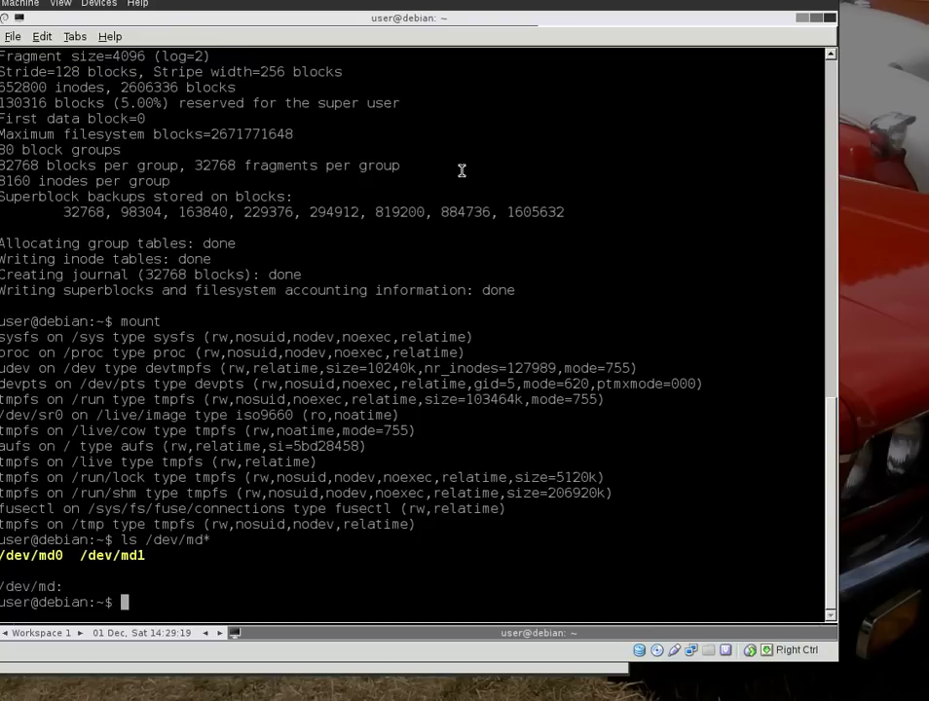
# - Exit the terminal and reopen GParted, cancelling its device error dialogs
pyautogui.write('exit')
pyautogui.press('Return')
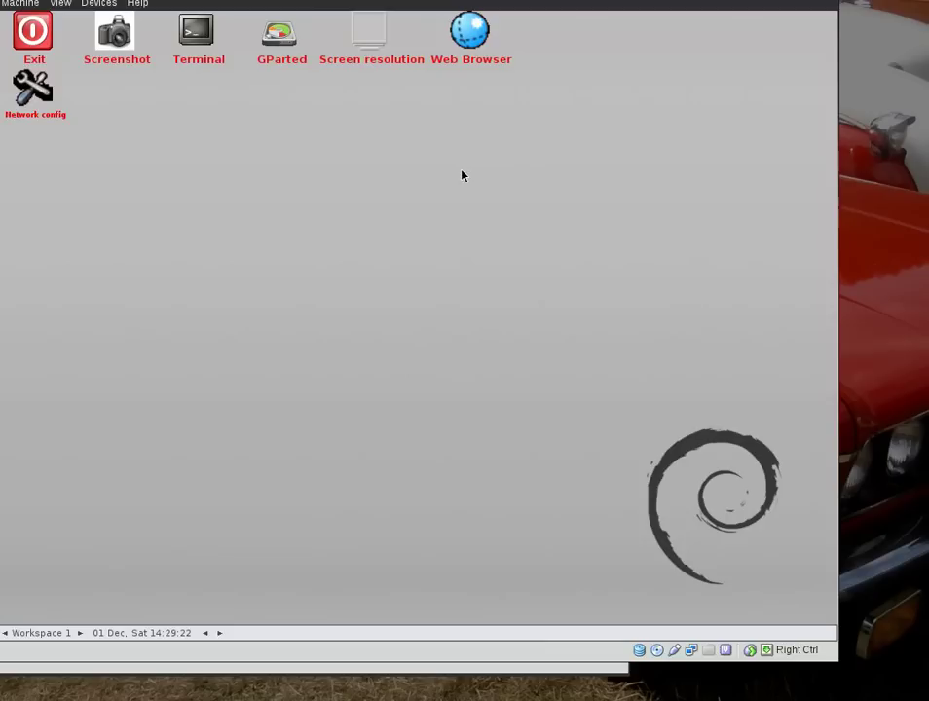
pyautogui.doubleClick(279, 37)
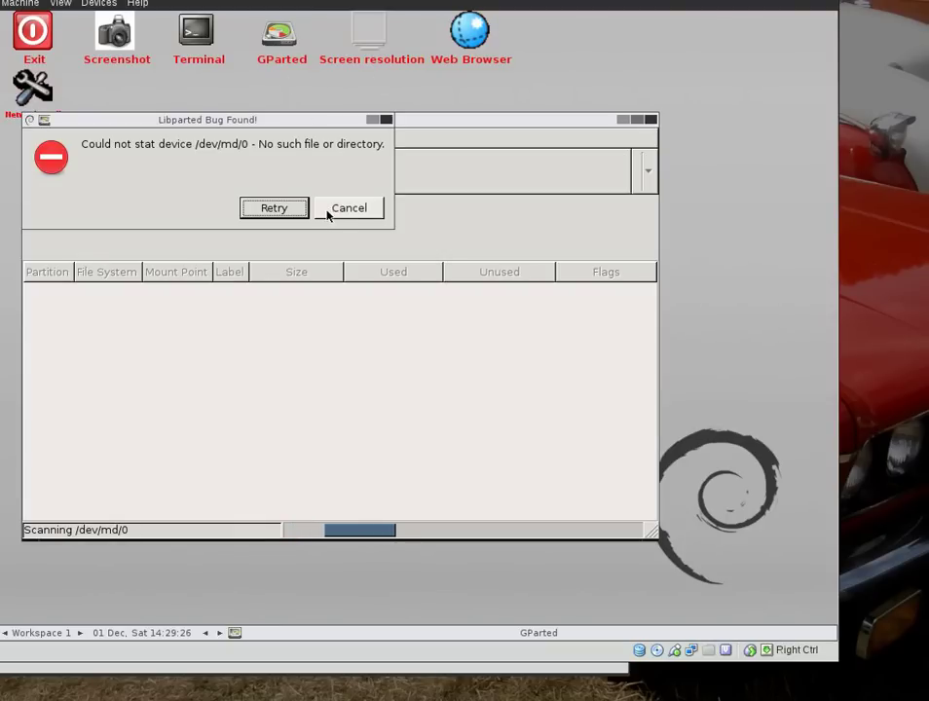
pyautogui.click(333, 210)
pyautogui.click(338, 209)
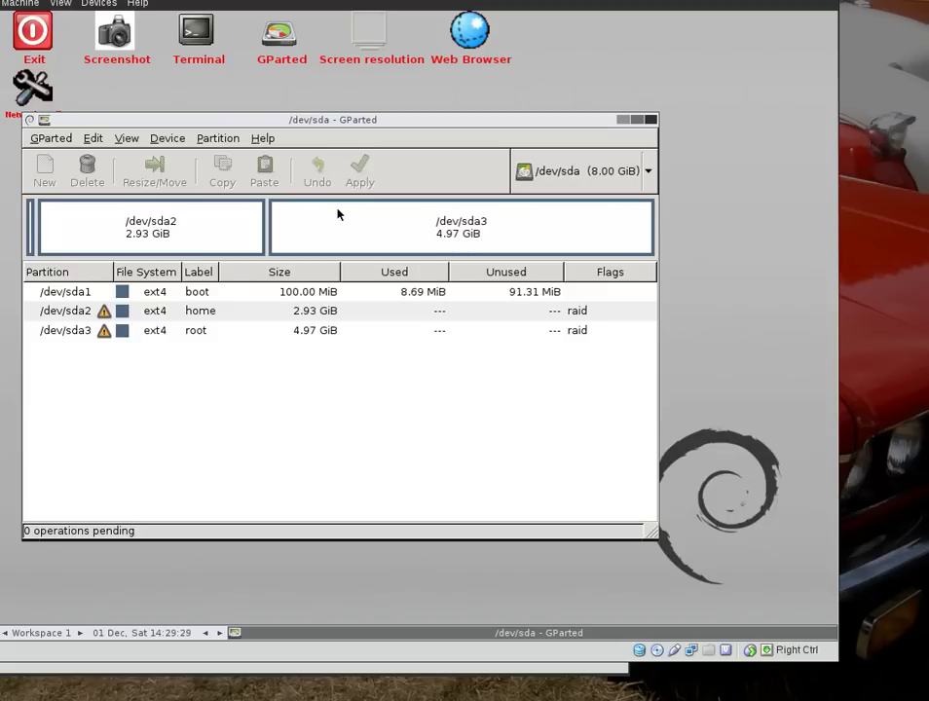
# - View the information of the home partition /dev/sda2 and close the information window
pyautogui.click(259, 318)
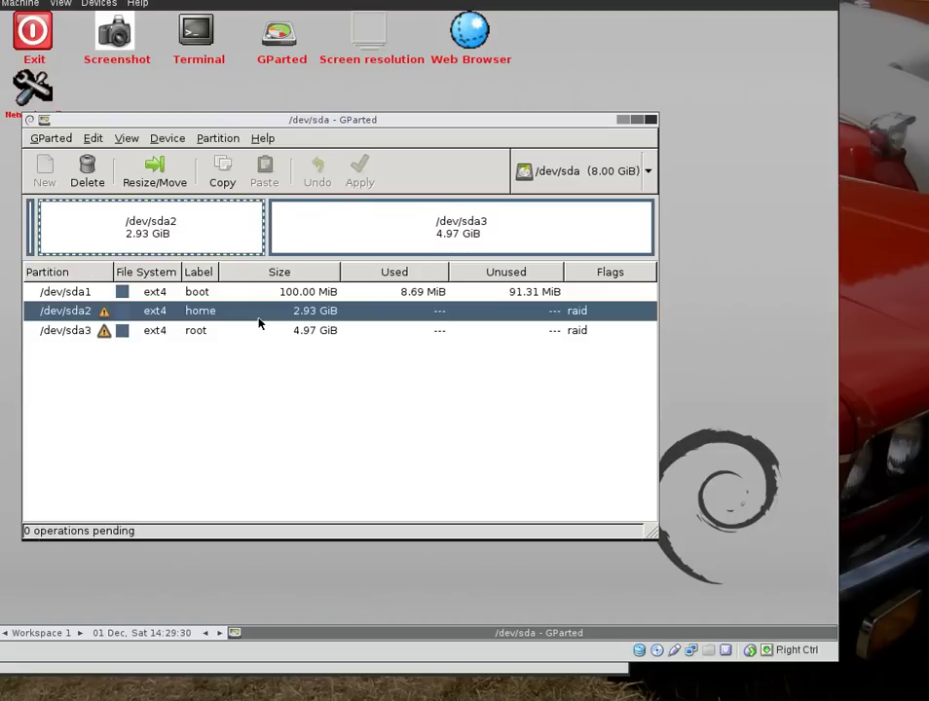
pyautogui.click(215, 140)
pyautogui.click(267, 379)
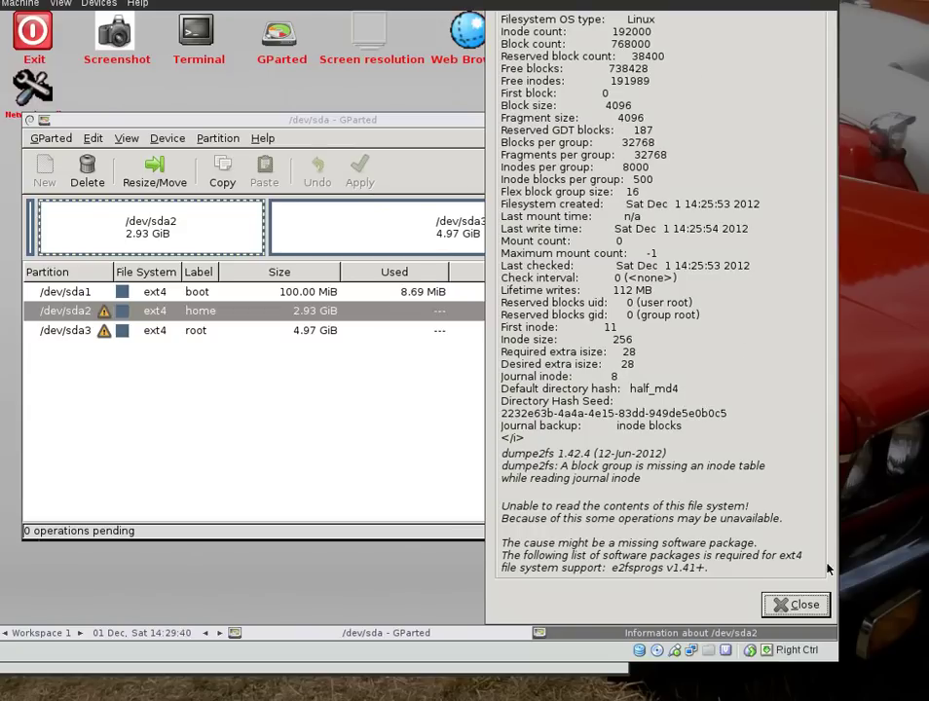
pyautogui.click(805, 605)
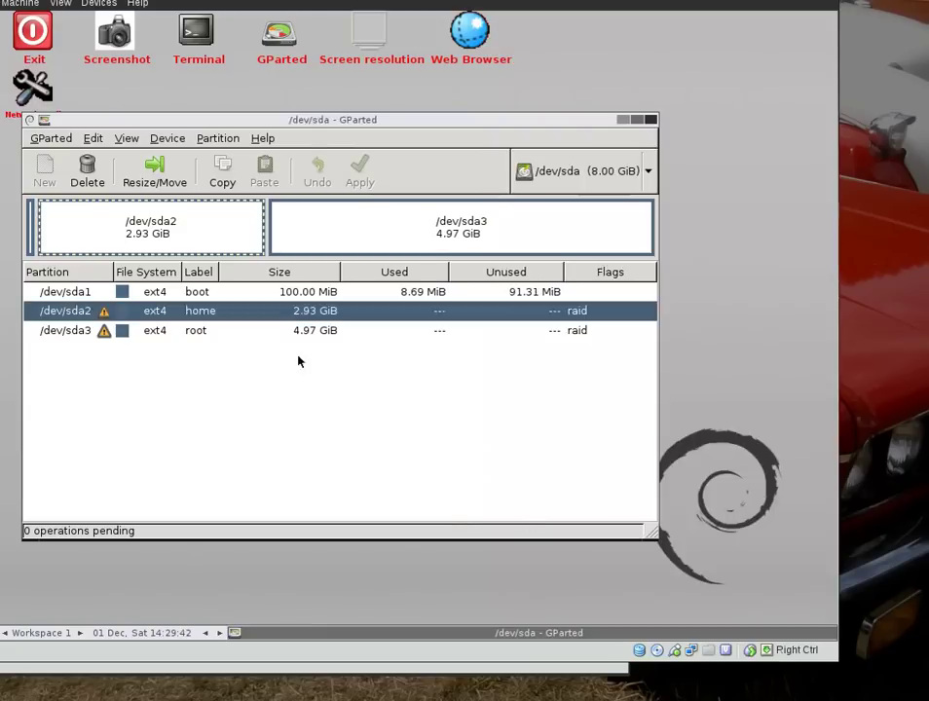
# - Switch to the /dev/sdb disk to review its partitions, and close GParted
pyautogui.click(271, 297)
pyautogui.click(602, 184)
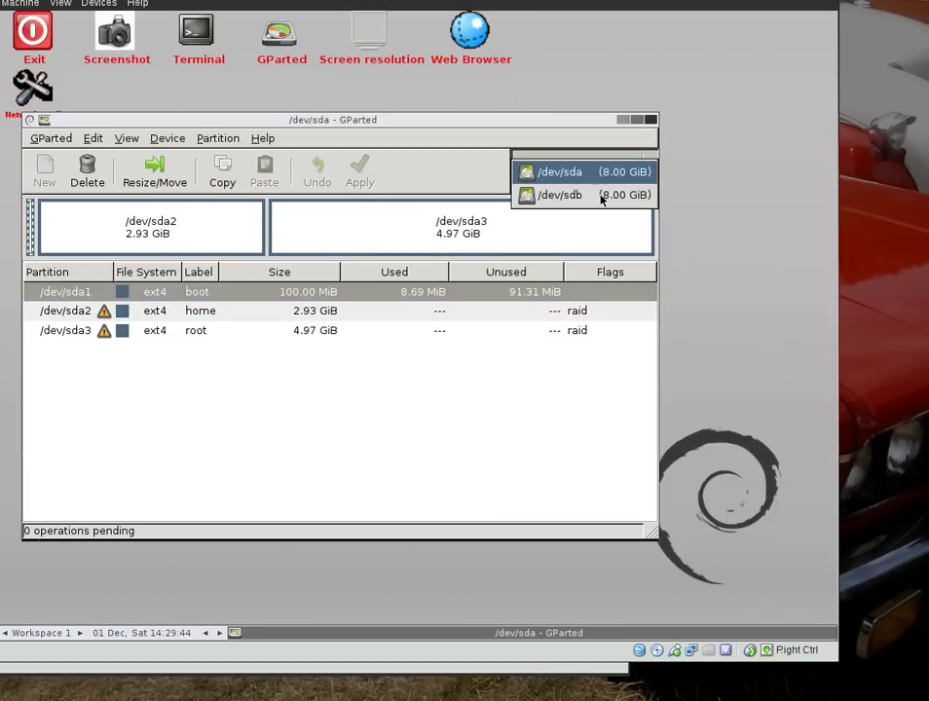
pyautogui.click(560, 172)
pyautogui.click(584, 172)
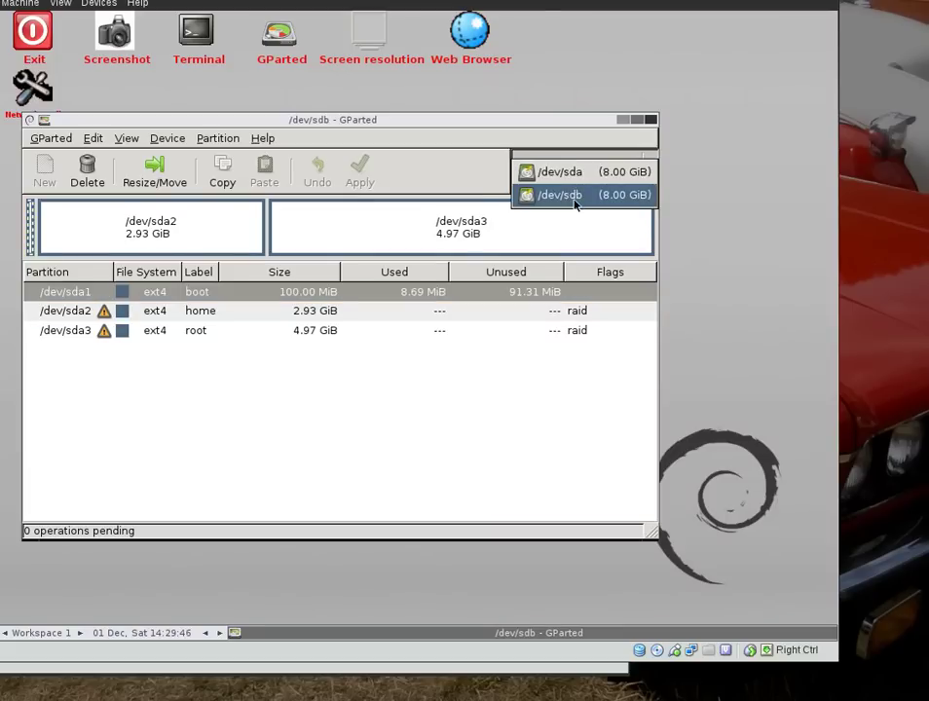
pyautogui.click(576, 202)
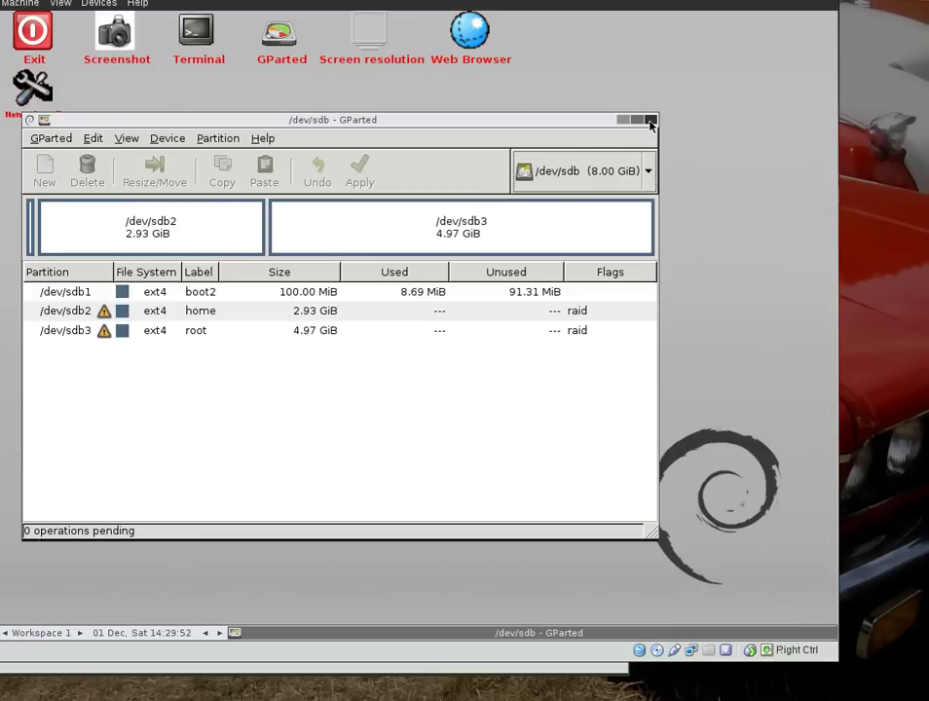
pyautogui.click(652, 122)
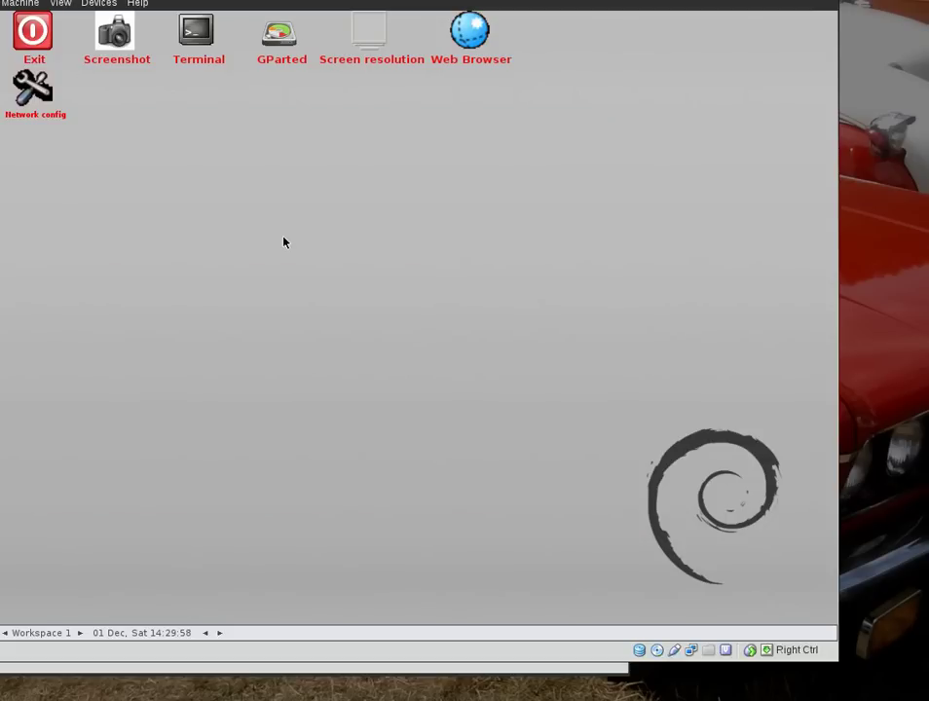
# - Exit the GParted Live session on the virtual machine
pyautogui.click(315, 321)
pyautogui.click(486, 389)
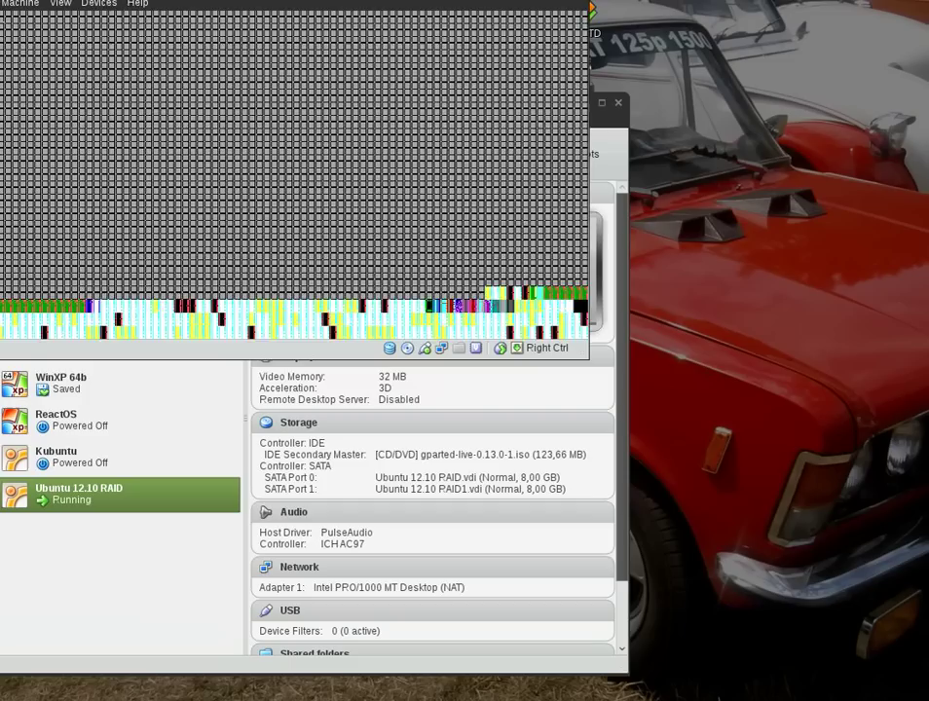